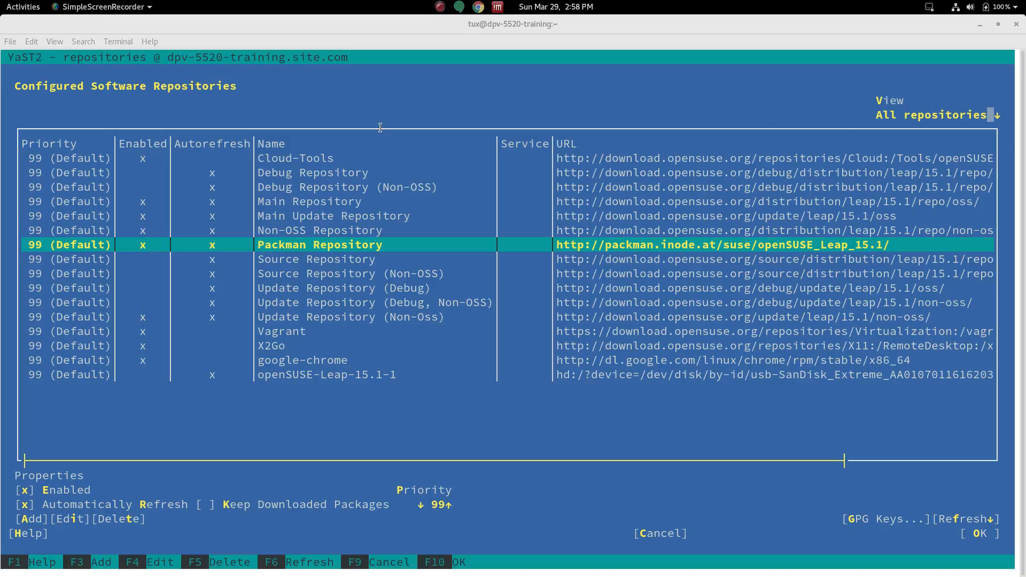
# Step: View the OBS Studio website in the browser, then return to the YaST repository list in the terminal
pyautogui.moveTo(531, 575)
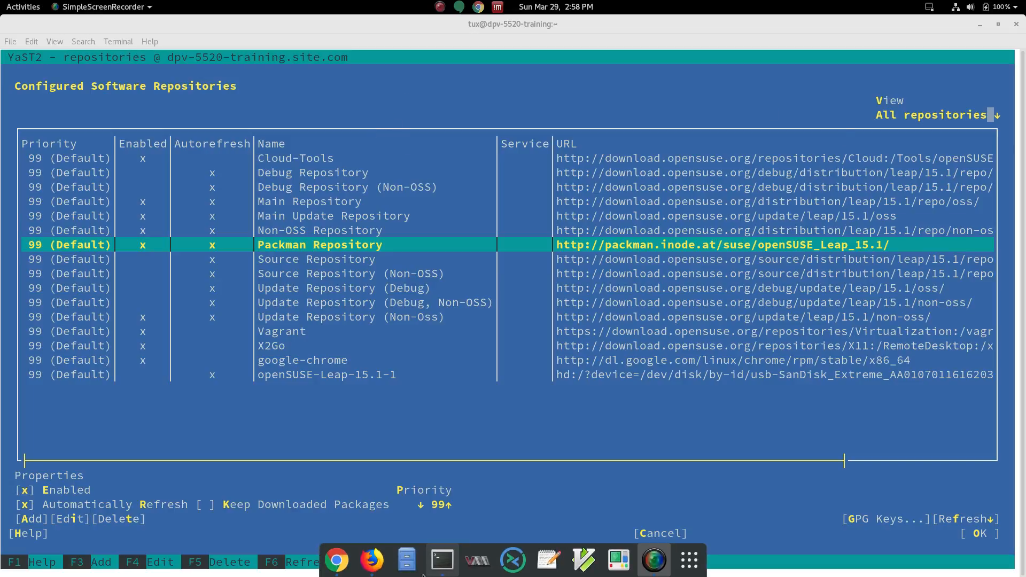
pyautogui.click(377, 568)
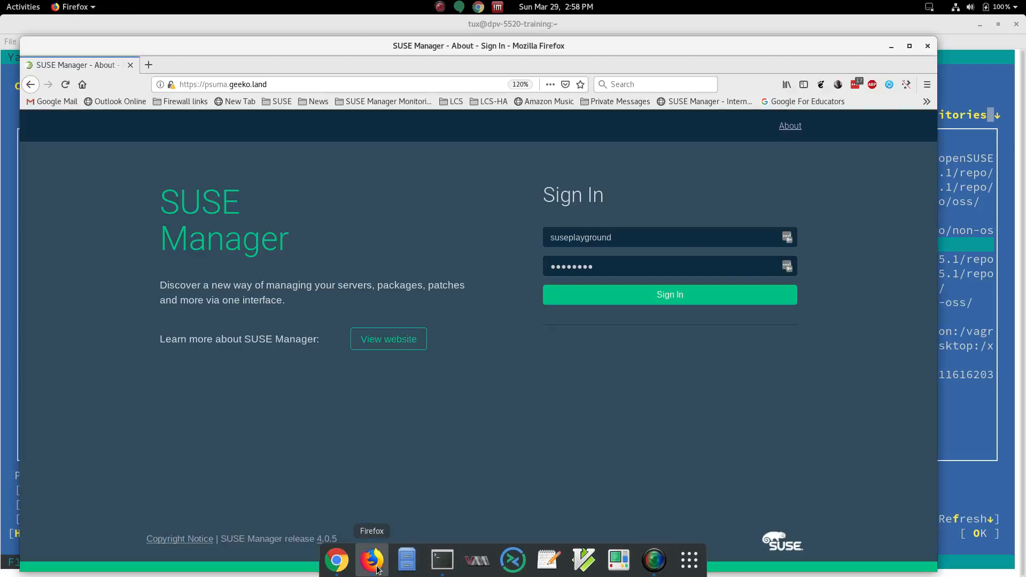
pyautogui.click(337, 561)
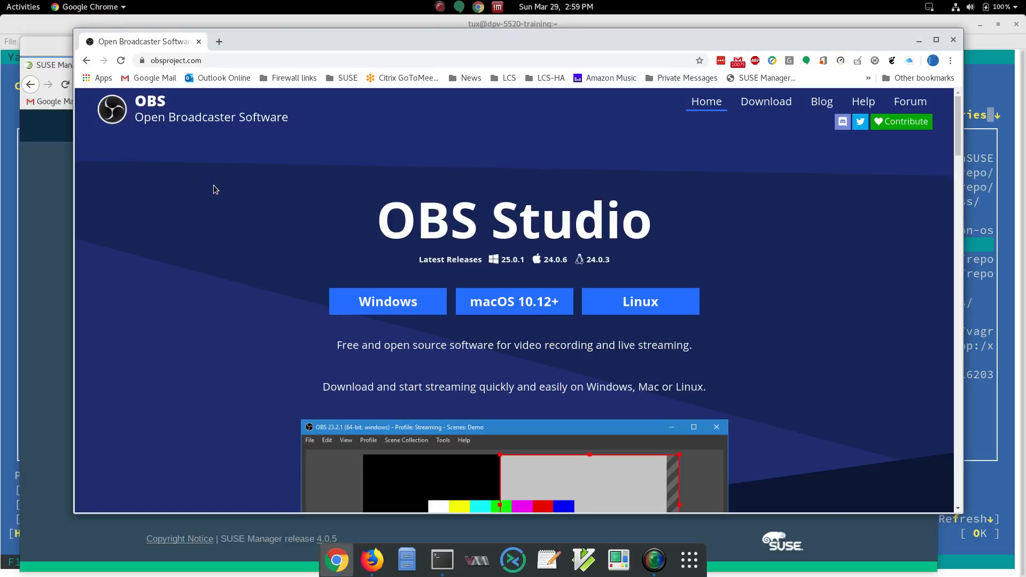
pyautogui.click(33, 27)
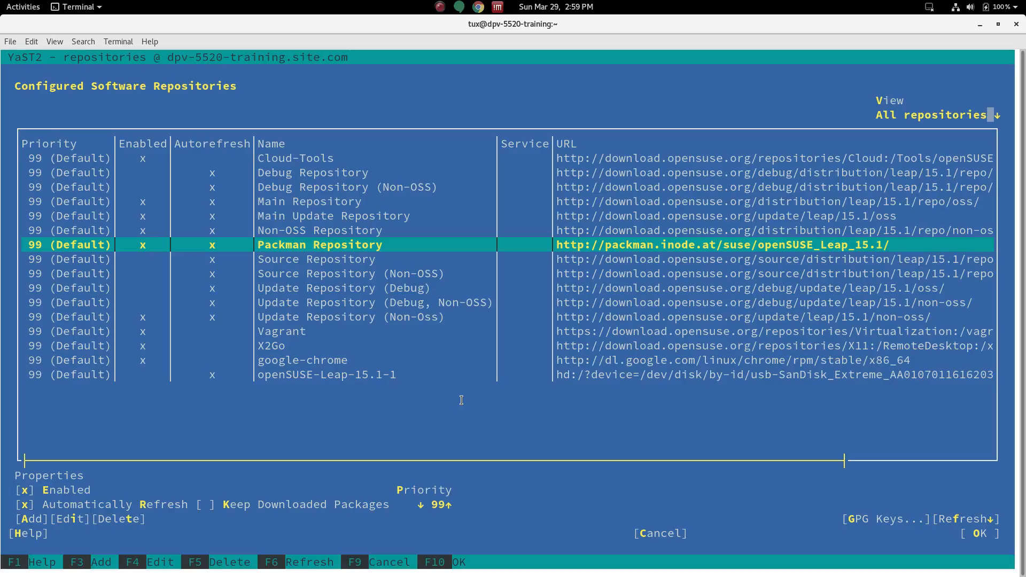
# Step: Accept the repository configuration and open Software Management from the YaST Control Center
pyautogui.press('F10')
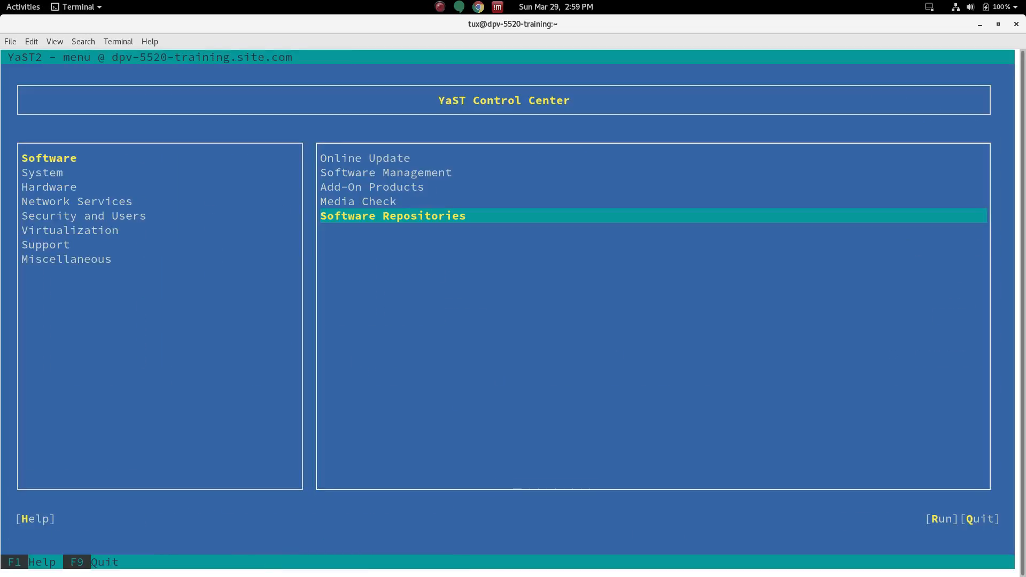
pyautogui.press('Up')
pyautogui.press('Up')
pyautogui.press('Up')
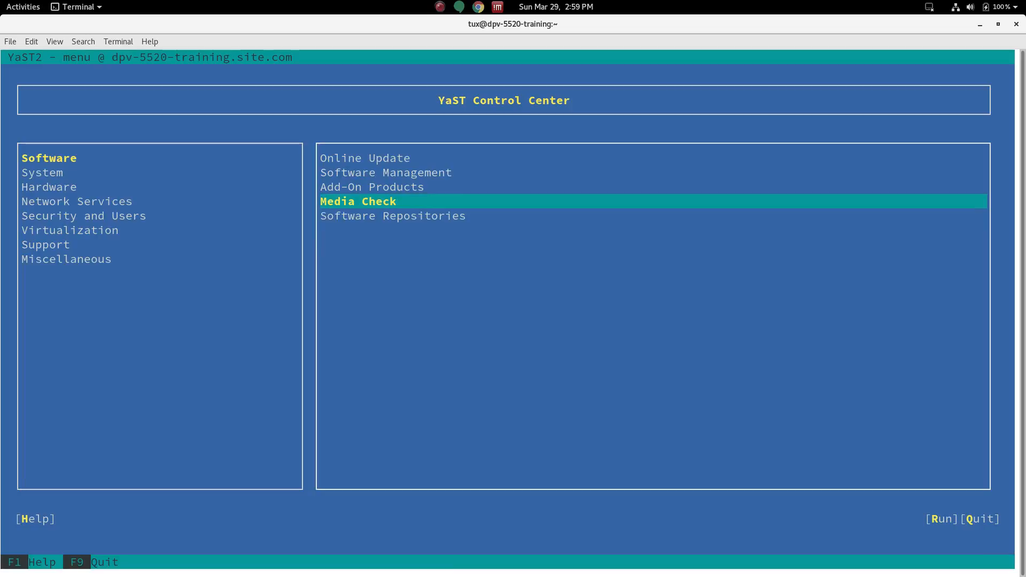
pyautogui.press('Return')
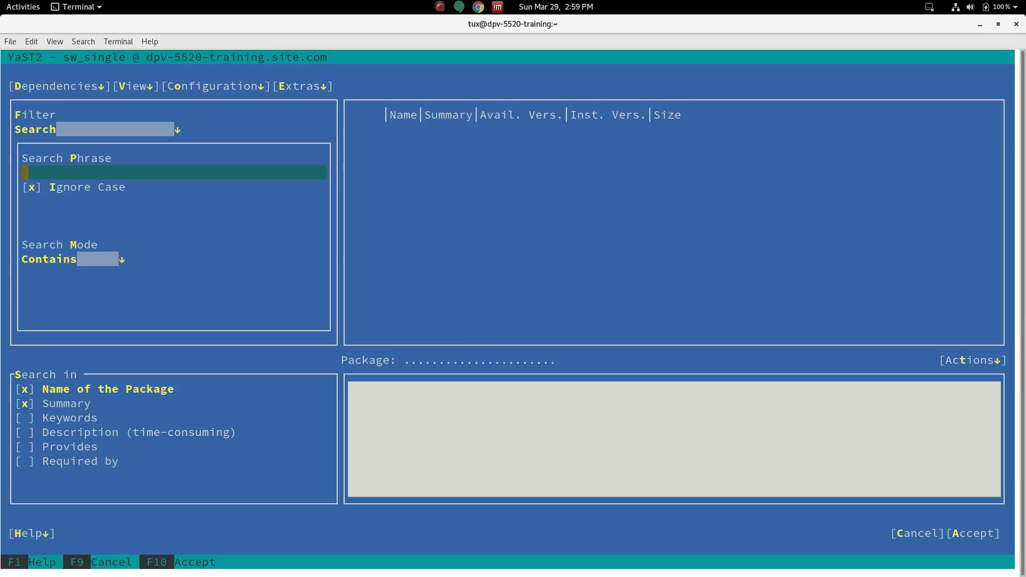
# Step: Search the package list for obs-studi
pyautogui.write('obs-studi')
pyautogui.press('Return')
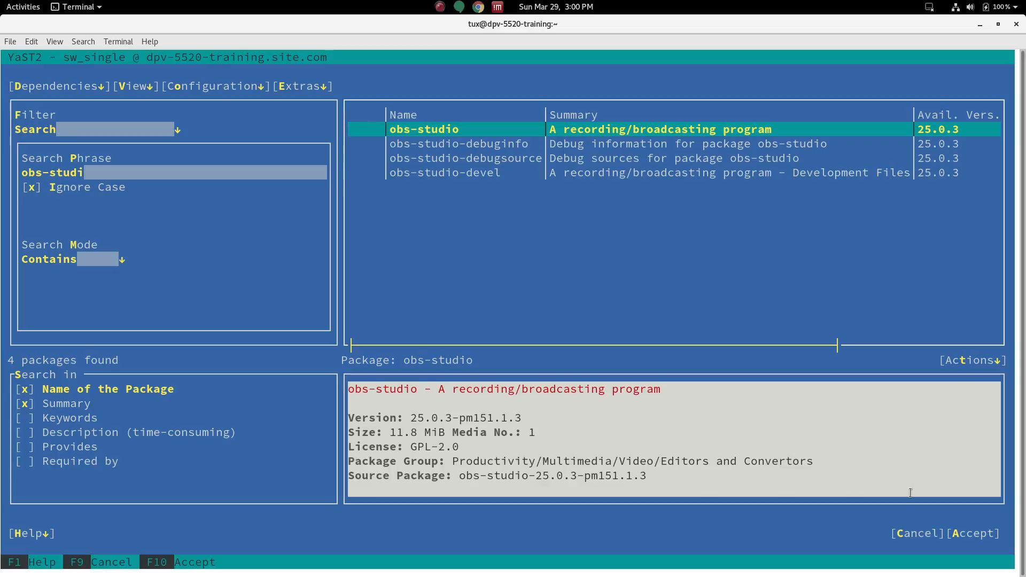
# Step: Mark the obs-studio package for installation and accept to install it
pyautogui.press('space')
pyautogui.press('Tab')
pyautogui.press('Tab')
pyautogui.press('Tab')
pyautogui.press('Tab')
pyautogui.press('Tab')
pyautogui.press('Tab')
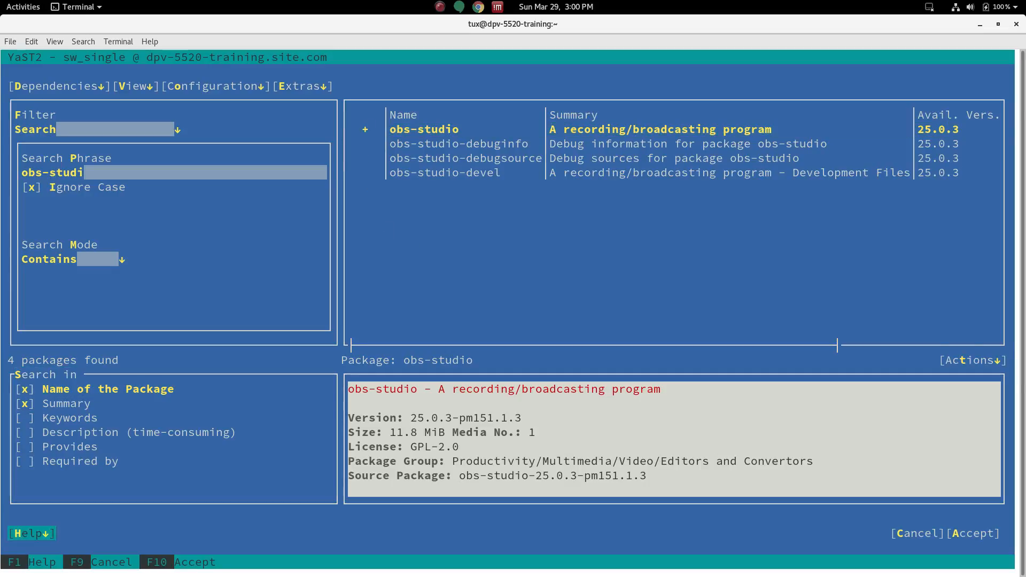
pyautogui.press('Return')
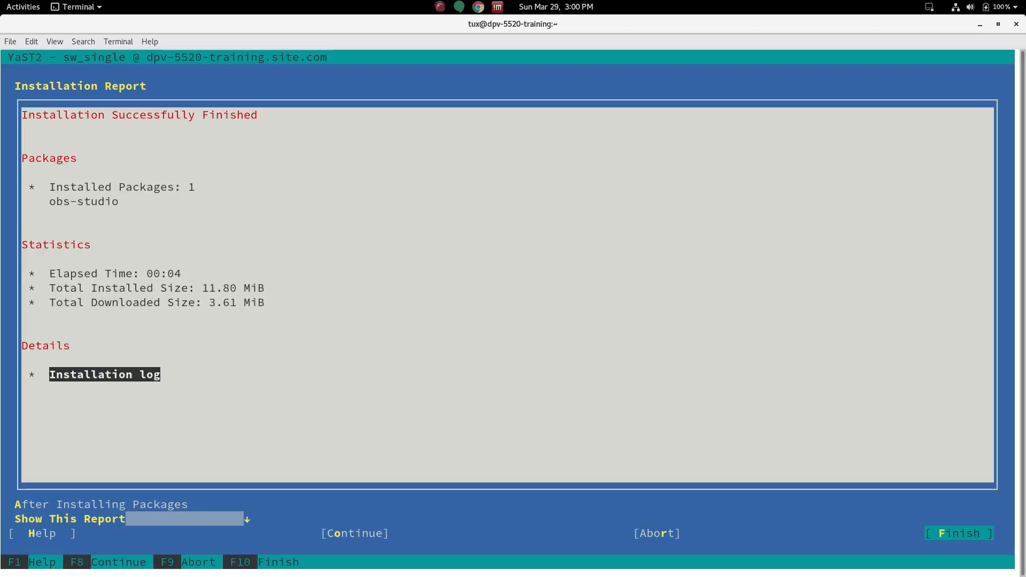
# Step: Finish the installation report and quit YaST
pyautogui.press('Return')
pyautogui.press('Tab')
pyautogui.press('Tab')
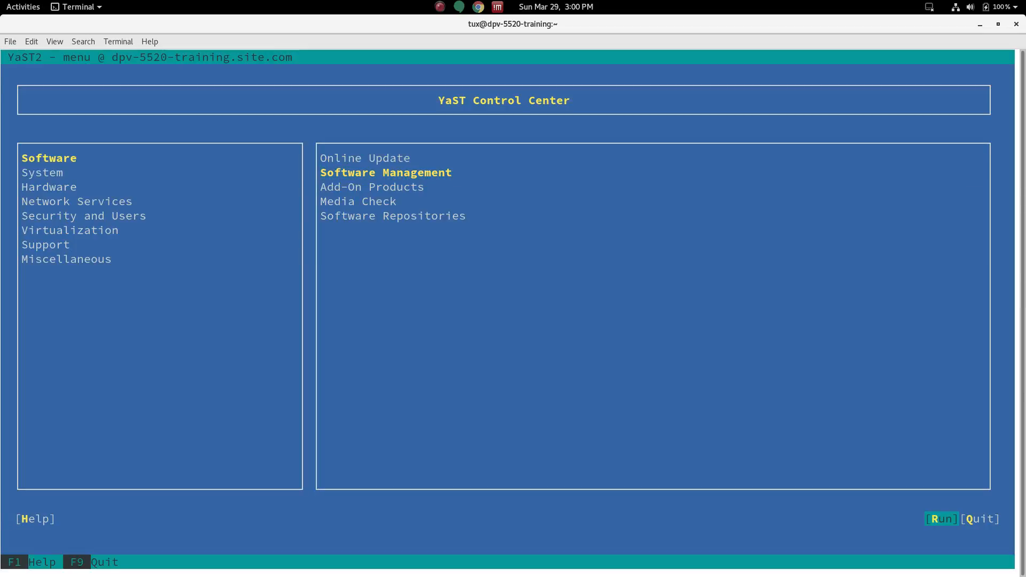
pyautogui.press('Return')
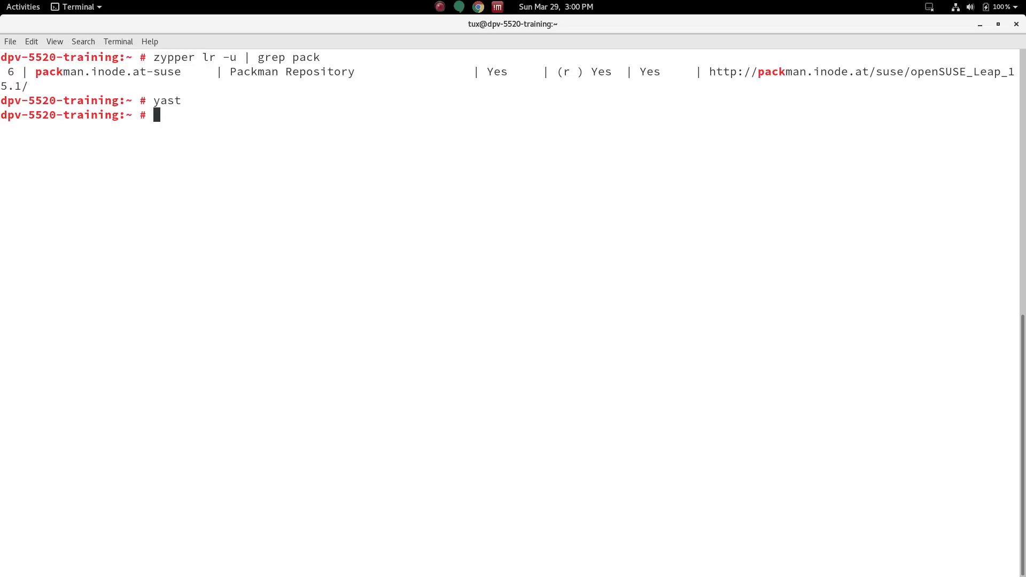
# Step: Search the activities overview for OBS and launch OBS Studio
pyautogui.click(15, 6)
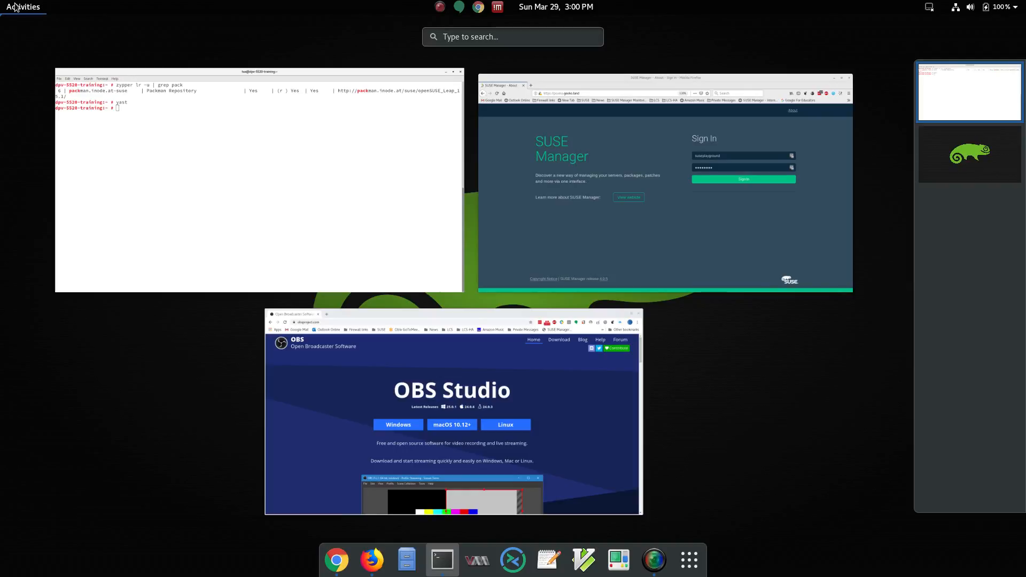
pyautogui.write('ob')
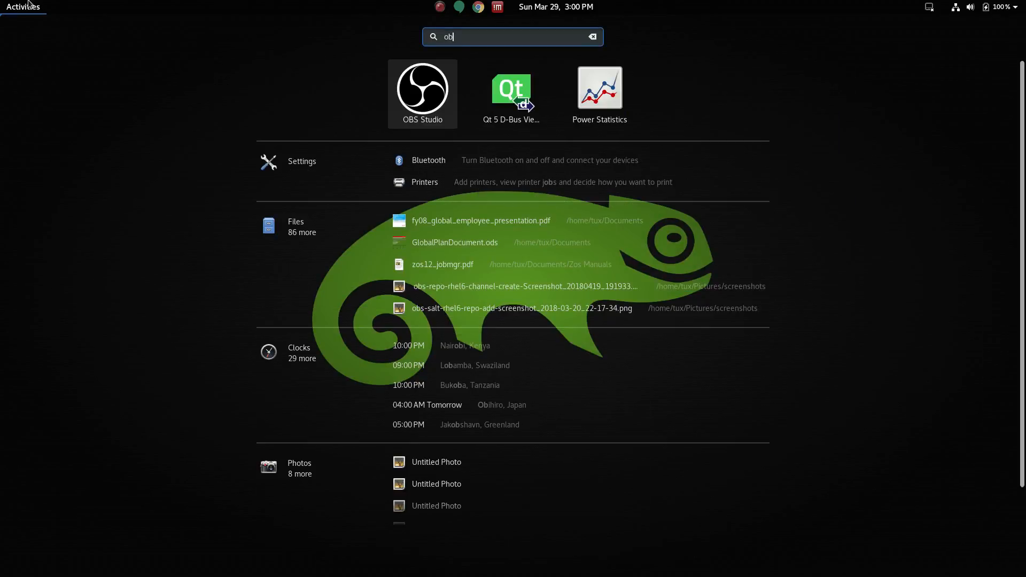
pyautogui.click(416, 94)
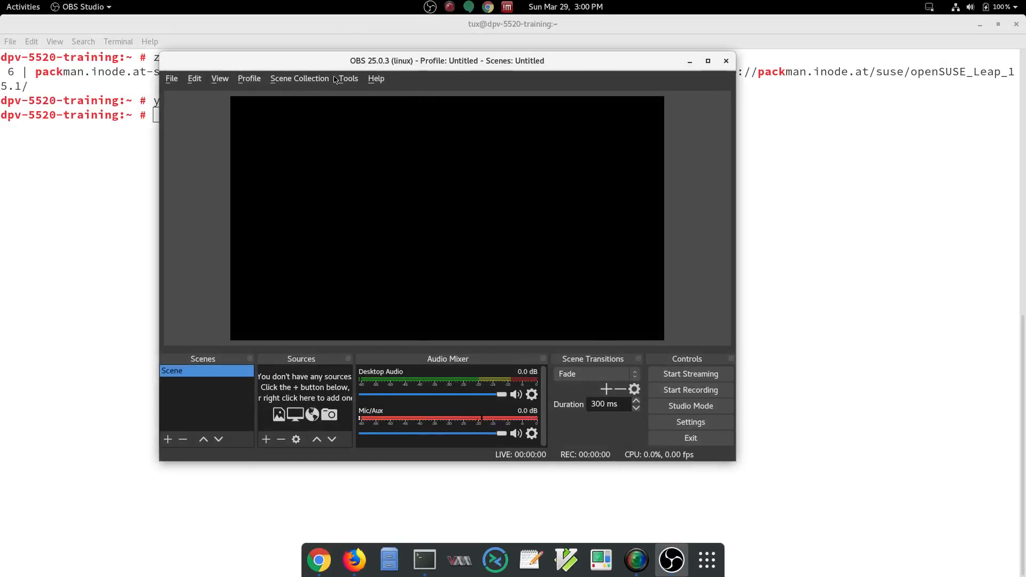
# Step: Start the Auto-Configuration Wizard and choose to optimize just for recording, not streaming
pyautogui.click(346, 79)
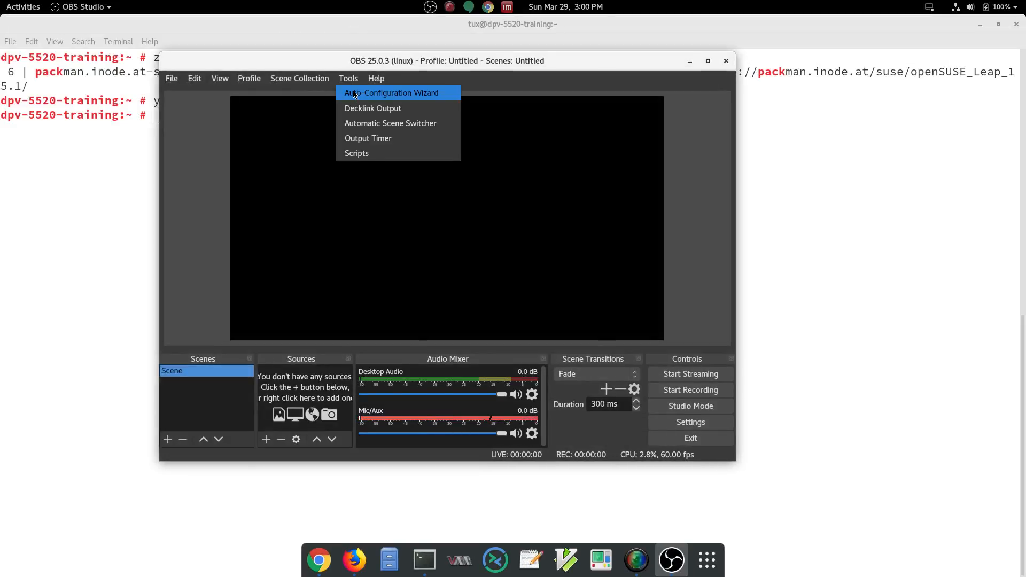
pyautogui.click(374, 95)
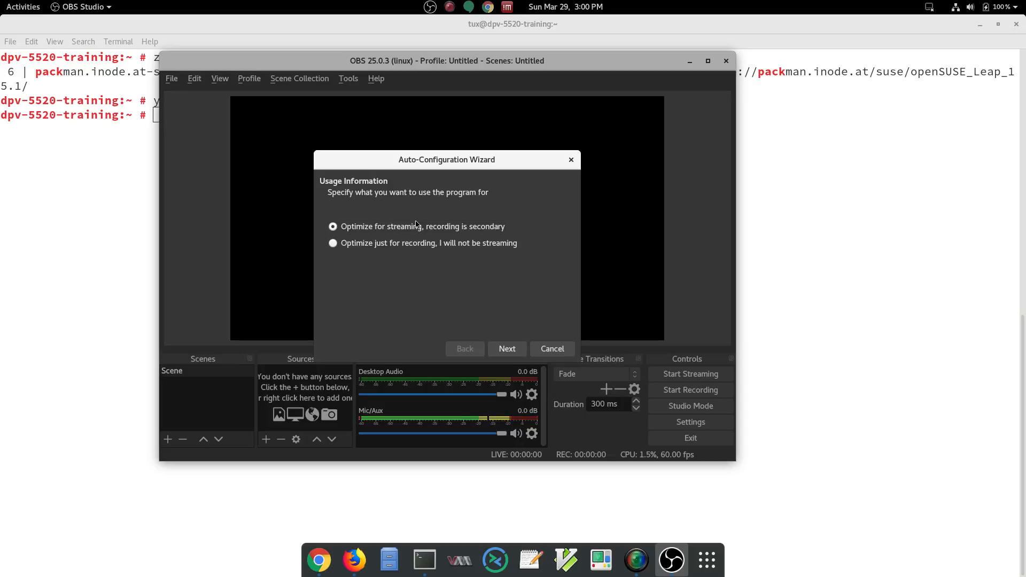
pyautogui.click(334, 244)
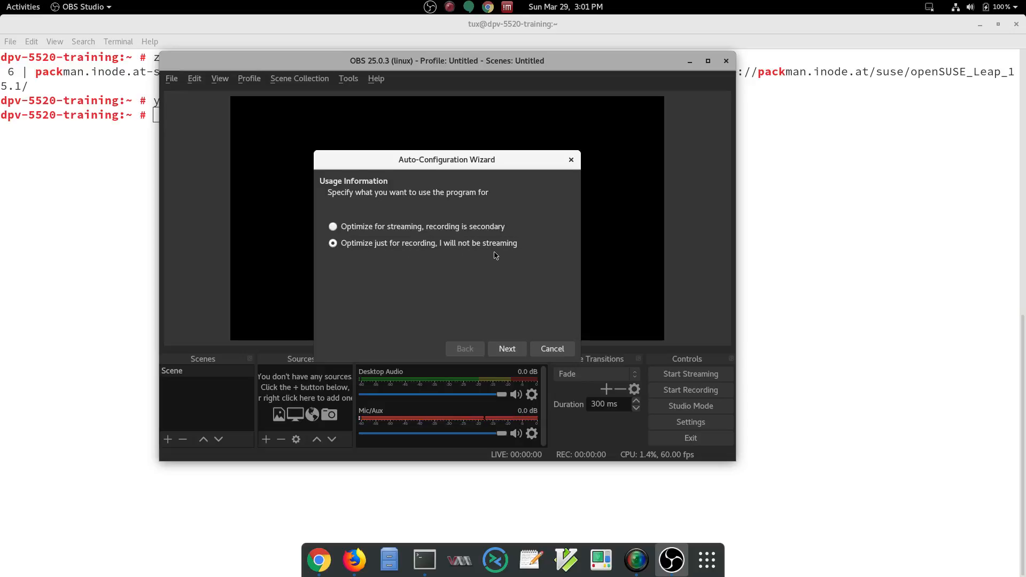
pyautogui.click(510, 349)
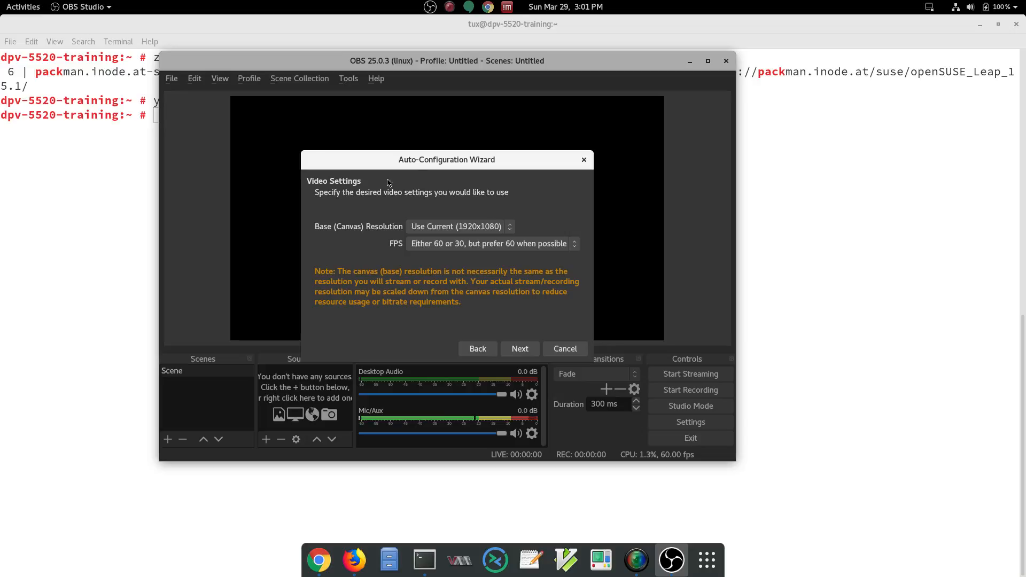
# Step: Keep the current 1920x1080 base resolution, run the test, and apply the recommended settings
pyautogui.click(443, 227)
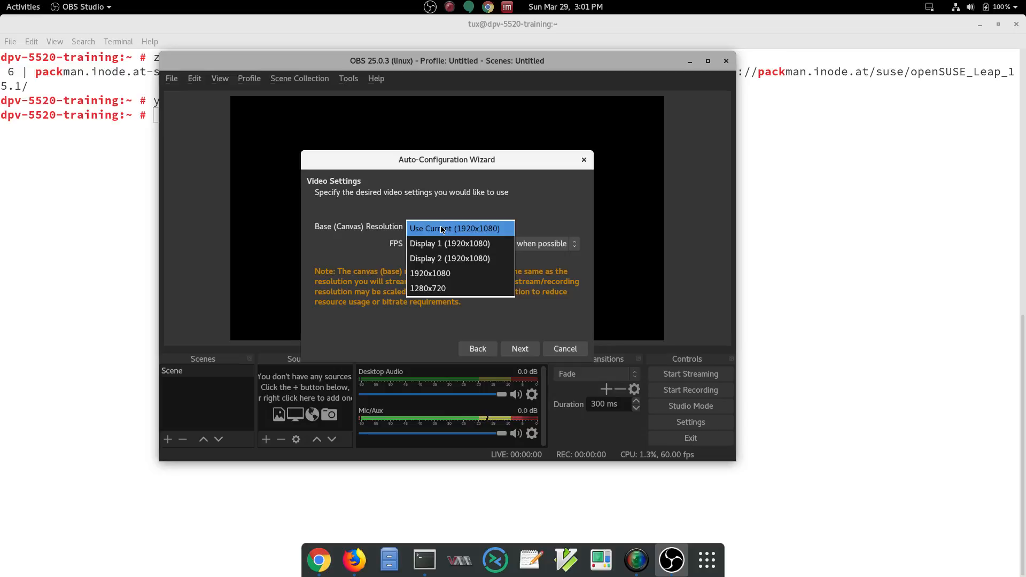
pyautogui.click(541, 202)
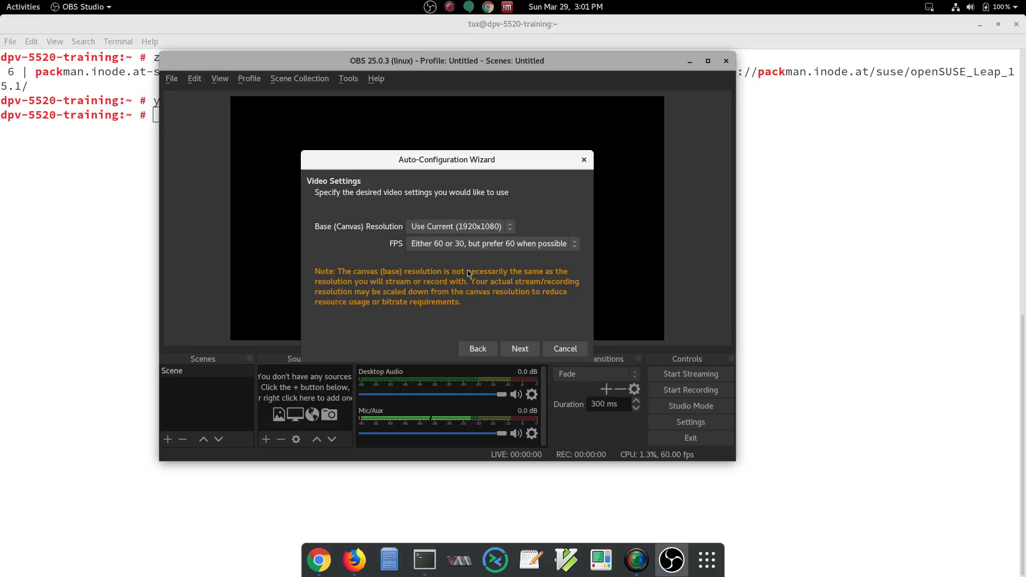
pyautogui.click(516, 352)
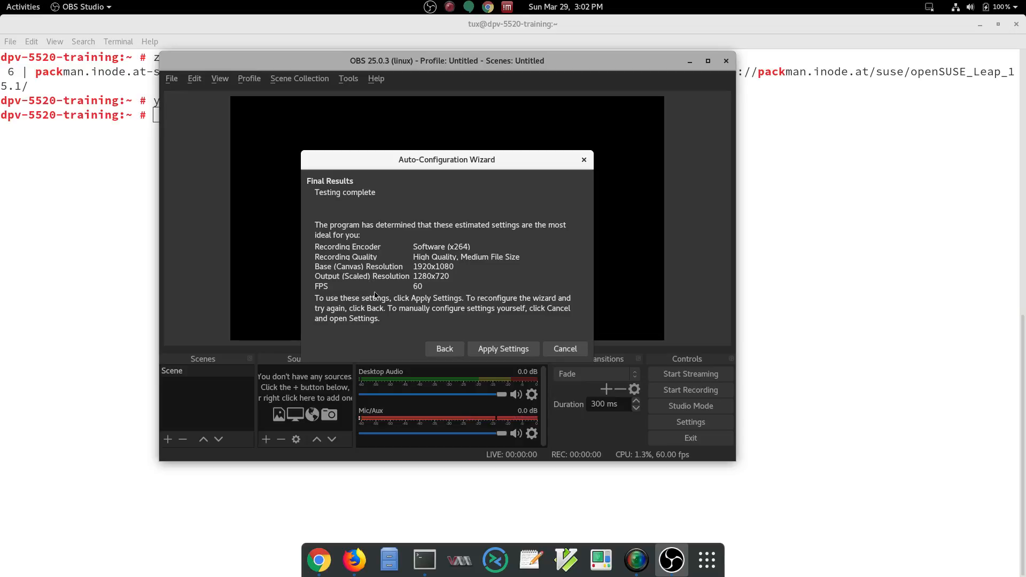
pyautogui.click(496, 349)
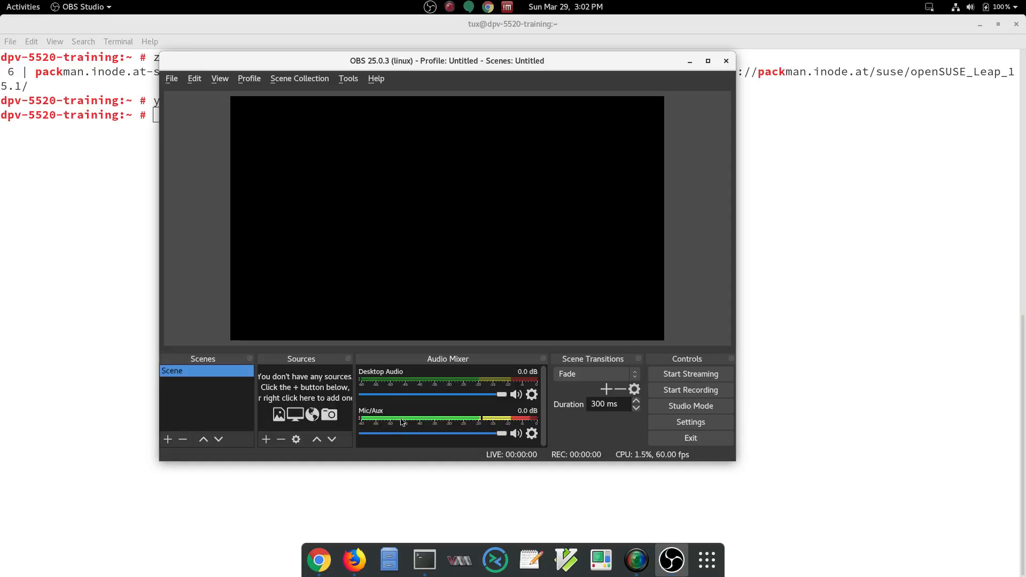
# Step: Set the Mic/Aux device to Yeti Stereo Microphone Analog Stereo and lower its volume to about -7.4 dB
pyautogui.click(532, 437)
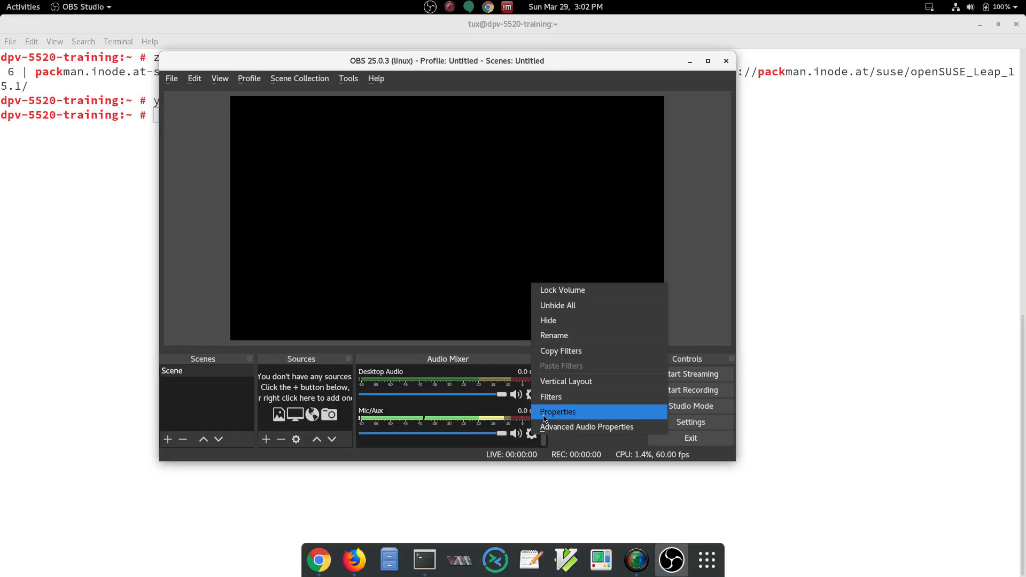
pyautogui.click(544, 417)
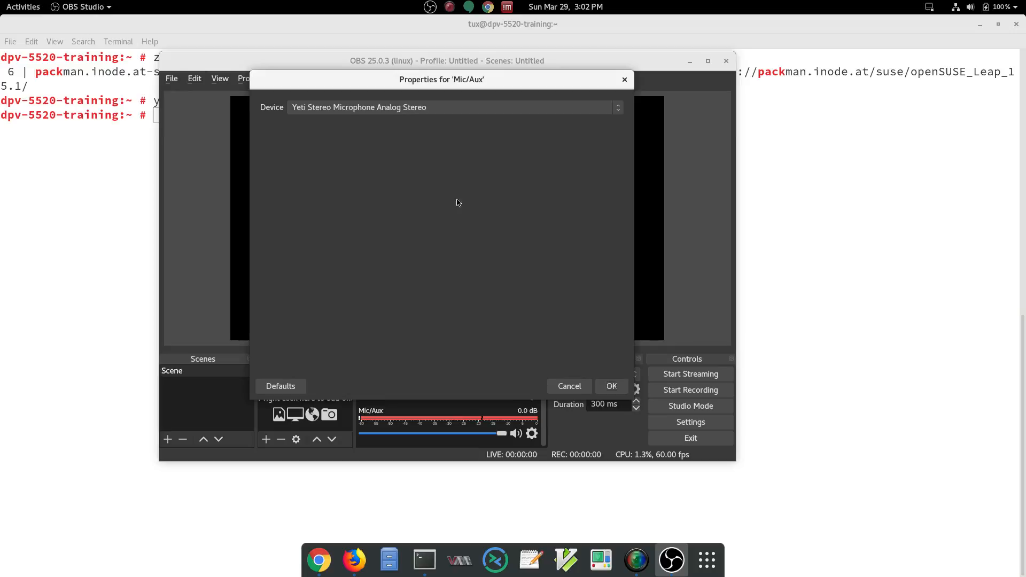
pyautogui.click(321, 111)
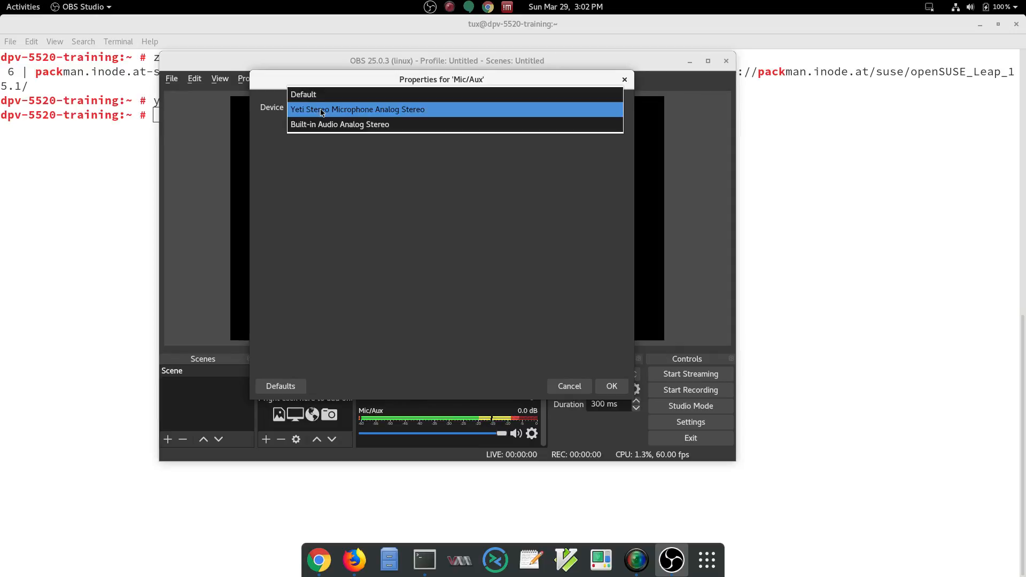
pyautogui.click(338, 110)
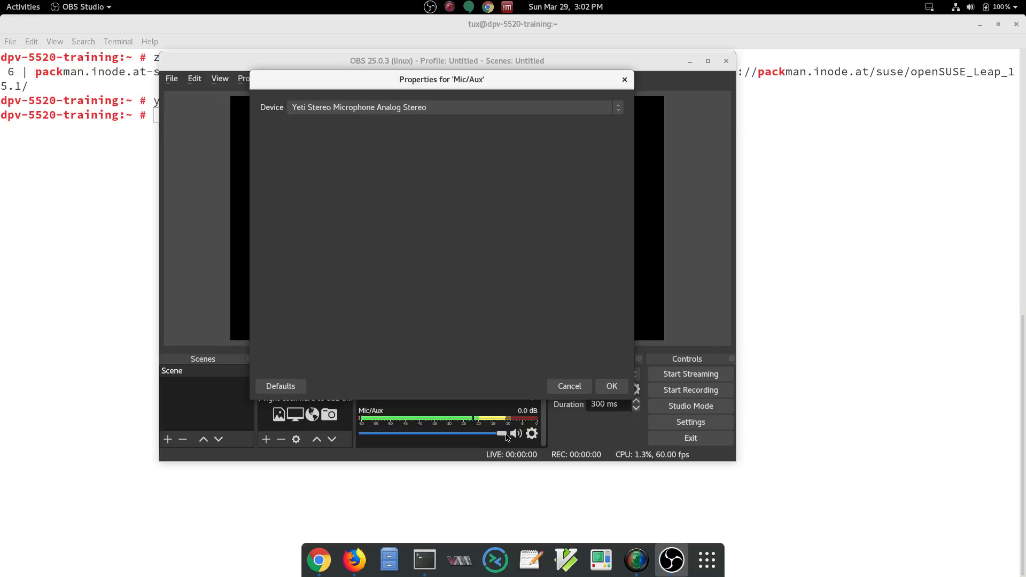
pyautogui.moveTo(505, 435); pyautogui.dragTo(466, 441)
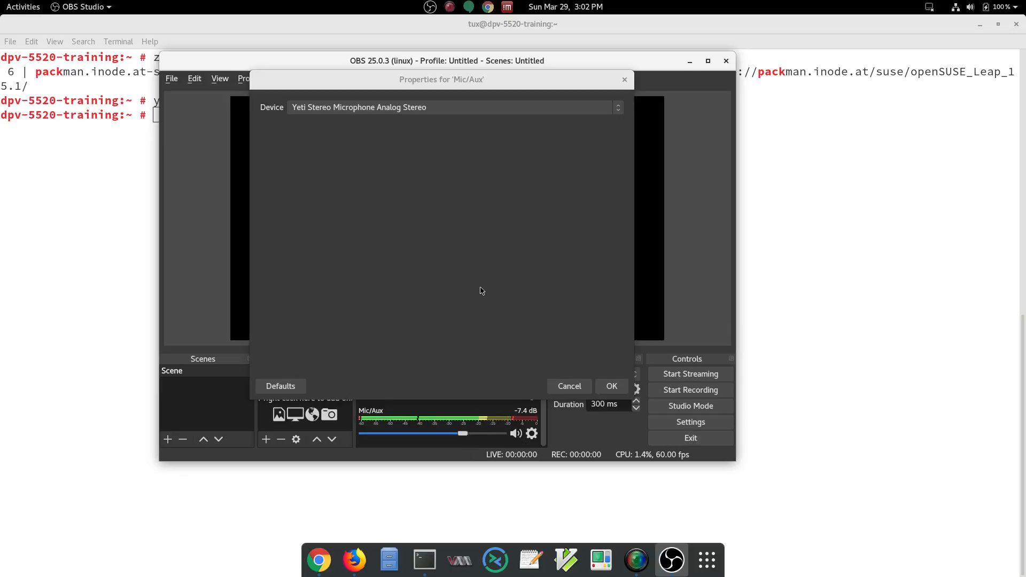
pyautogui.click(617, 389)
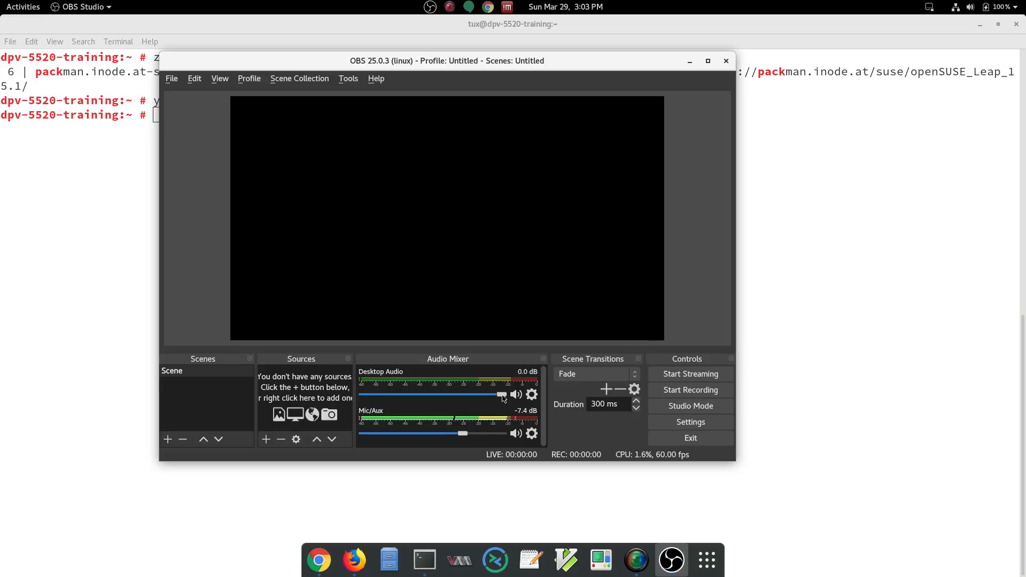
# Step: Turn the Desktop Audio volume all the way down
pyautogui.moveTo(502, 397); pyautogui.dragTo(351, 401)
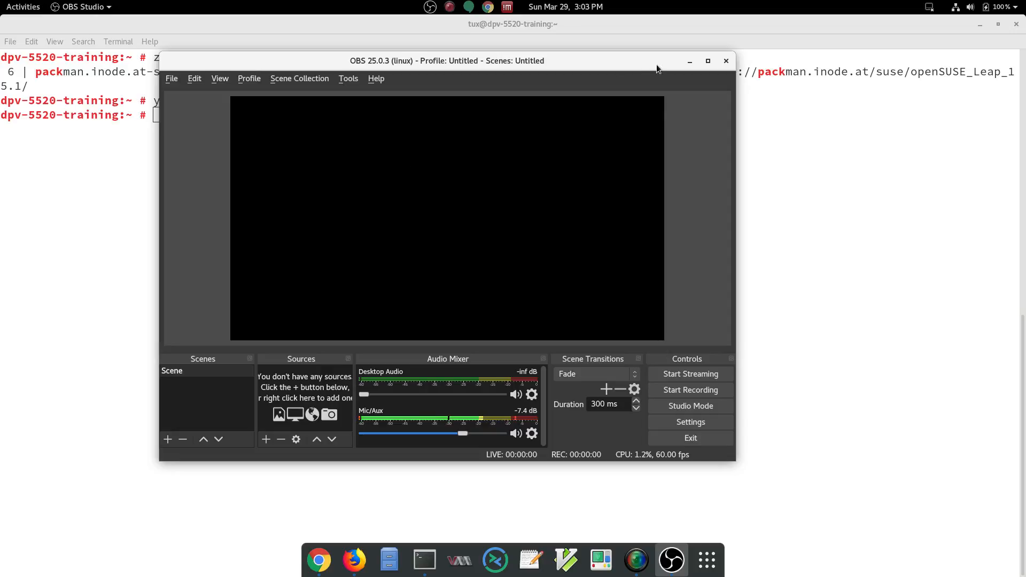
# Step: Add a Screen Capture (XSHM) source that captures screen eDP1 with the cursor shown
pyautogui.click(266, 440)
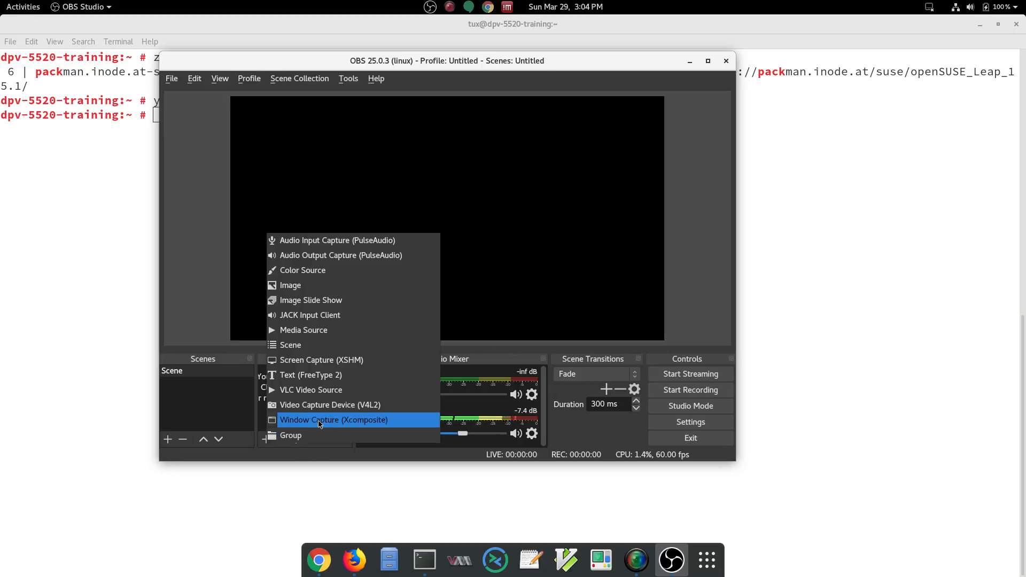
pyautogui.click(316, 363)
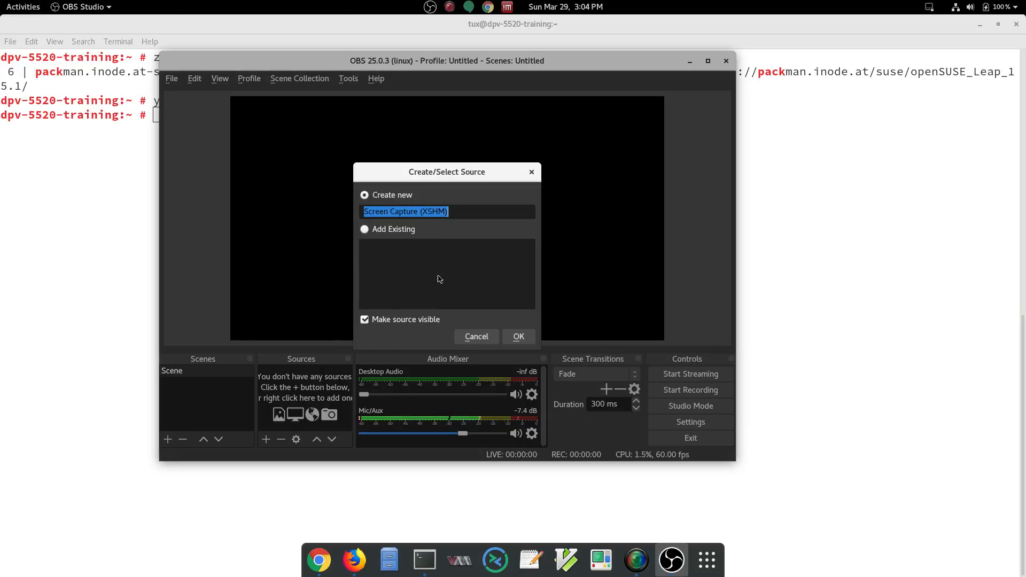
pyautogui.click(524, 337)
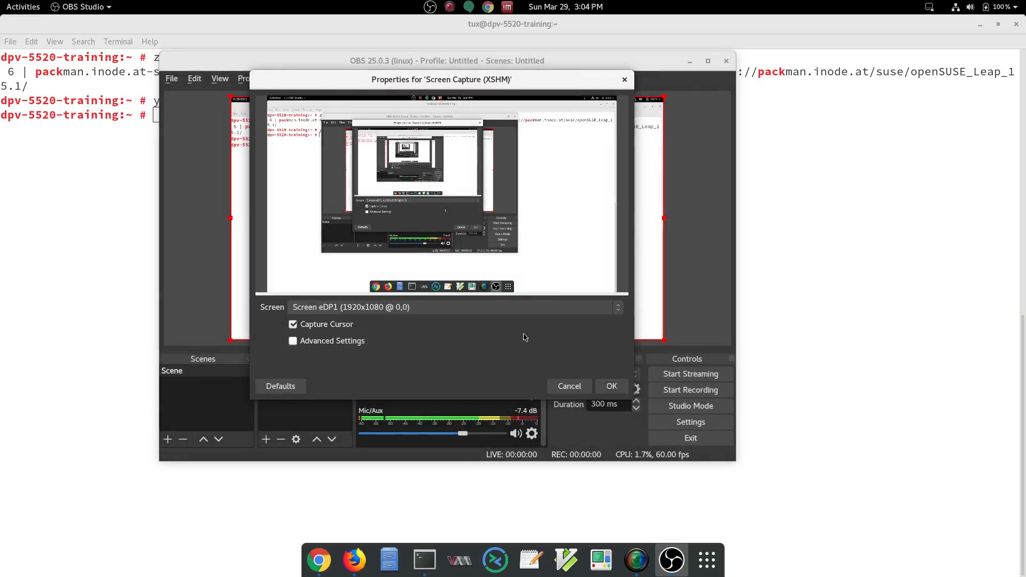
pyautogui.click(475, 308)
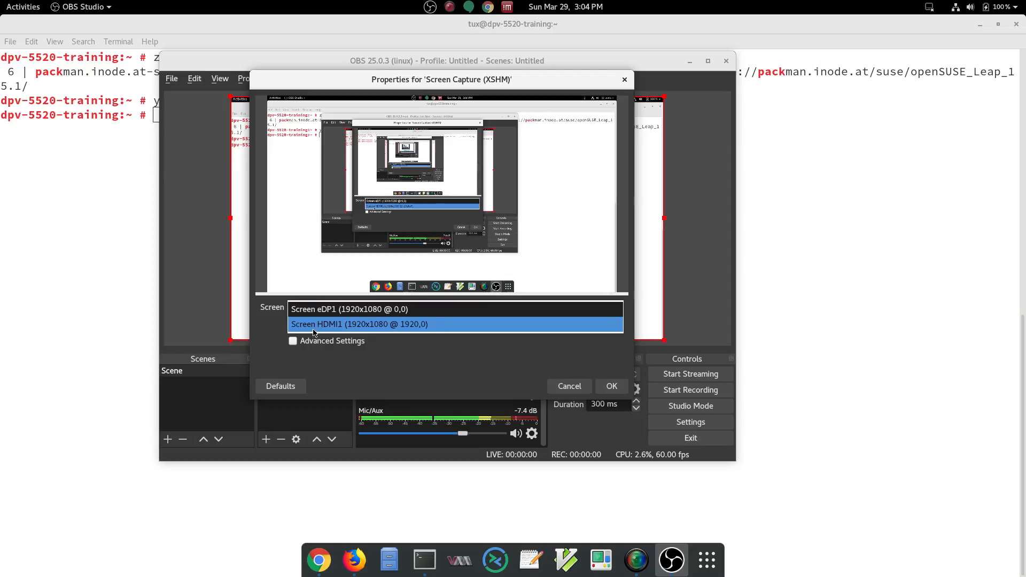
pyautogui.click(326, 312)
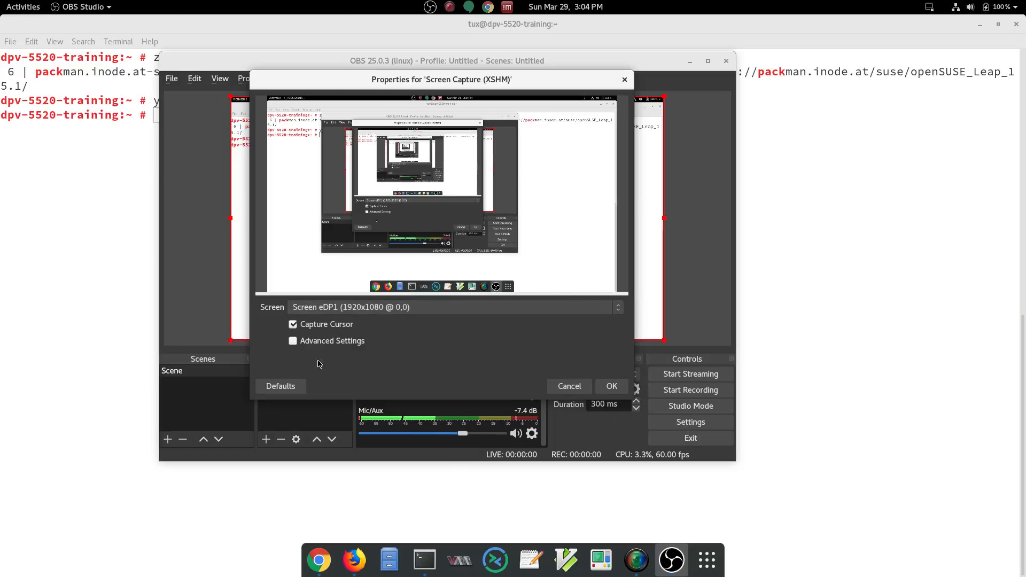
pyautogui.click(622, 387)
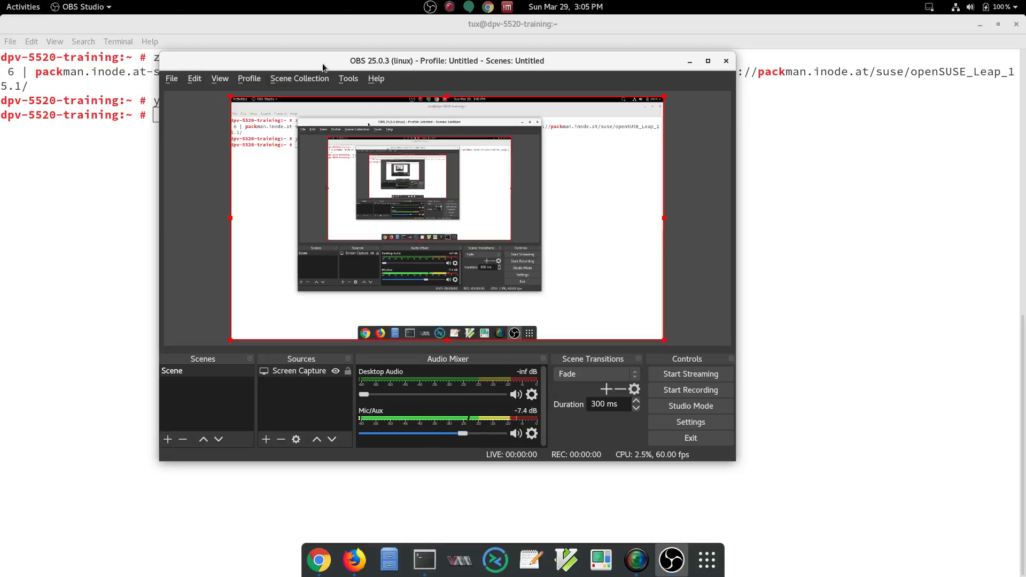
# Step: Reposition the OBS window, start a recording, and minimize OBS
pyautogui.moveTo(251, 62); pyautogui.dragTo(203, 97)
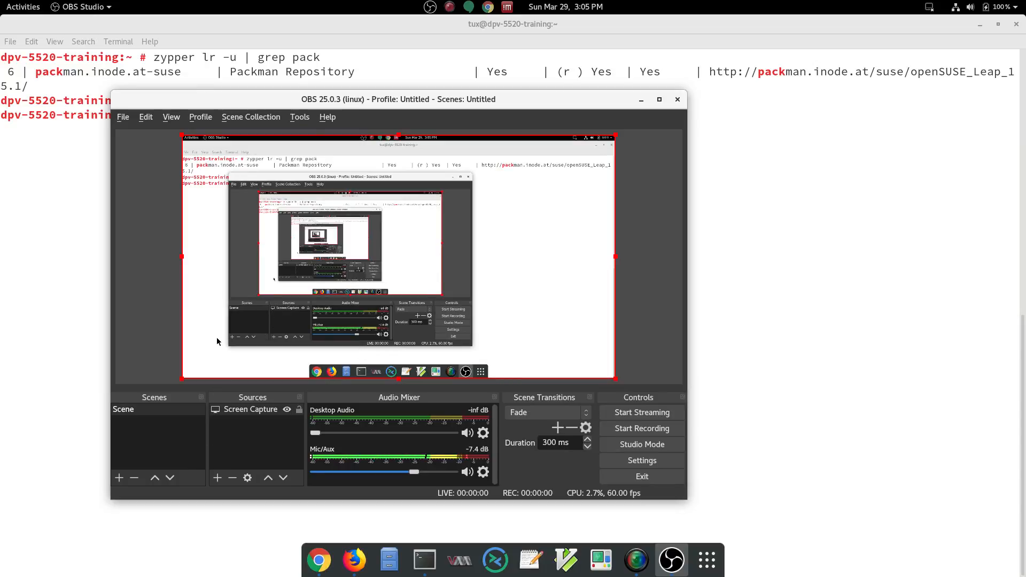
pyautogui.click(641, 431)
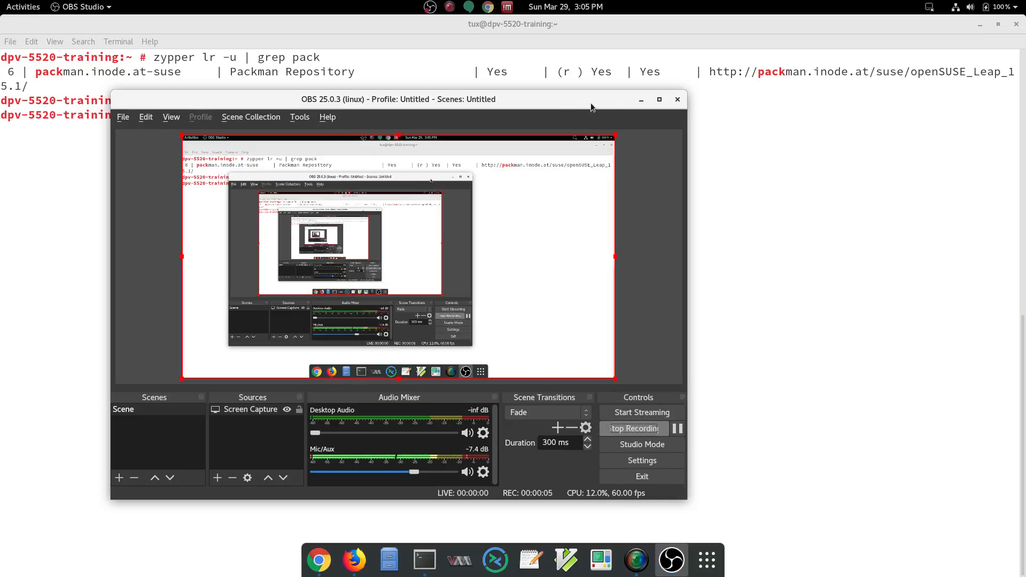
pyautogui.click(641, 100)
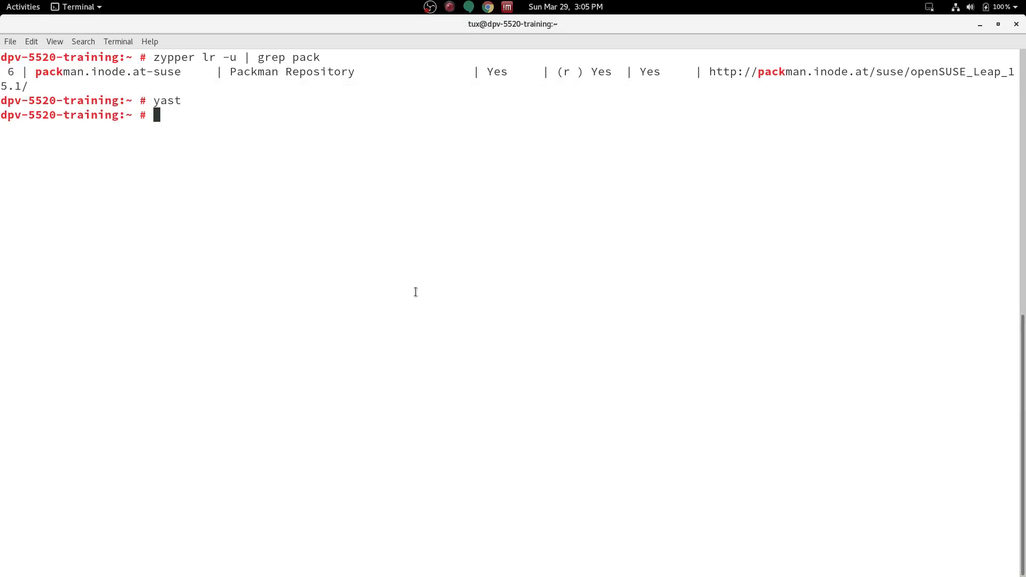
# Step: Run ls -s and ls -la in the terminal to list the home directory
pyautogui.write('ls -s')
pyautogui.press('Return')
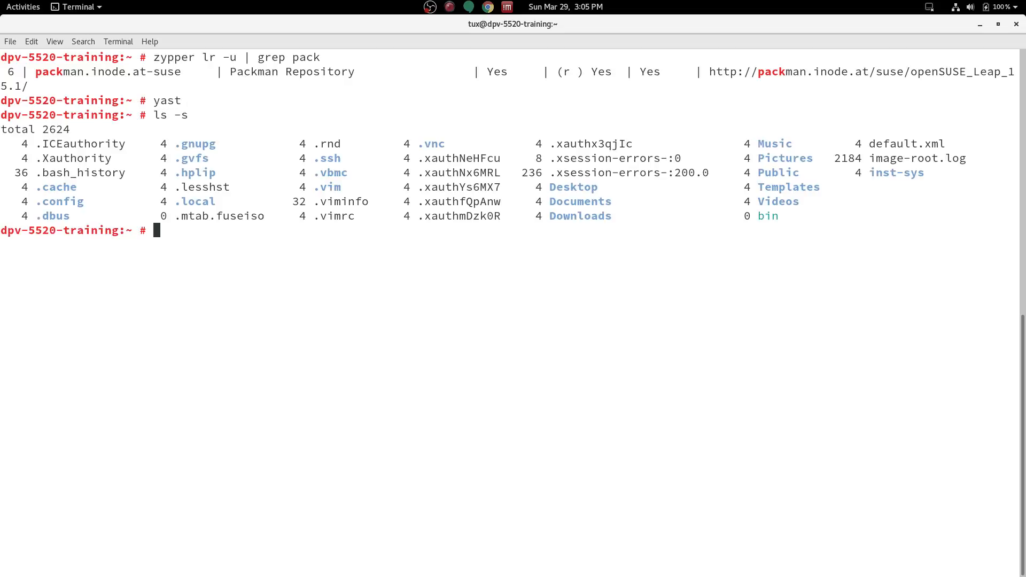
pyautogui.write('ls -la')
pyautogui.press('Return')
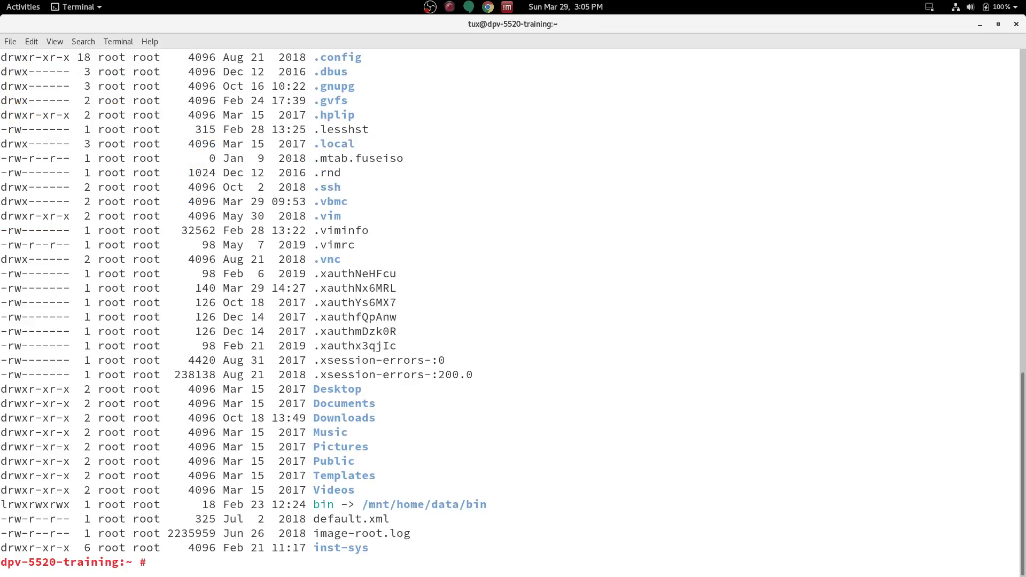
# Step: Switch to Firefox and sign in to SUSE Manager with the saved credentials
pyautogui.moveTo(274, 575)
pyautogui.click(354, 560)
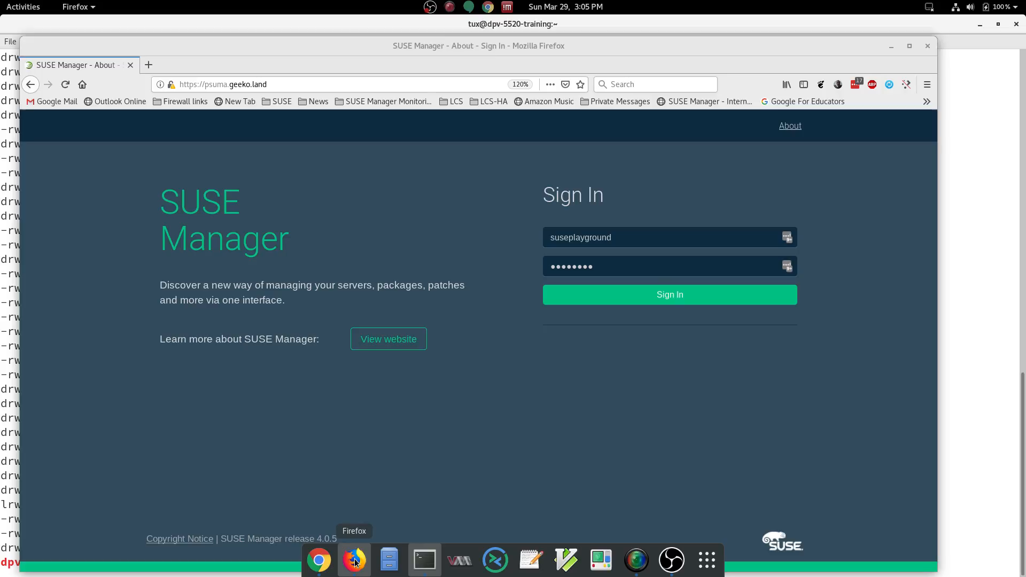
pyautogui.click(615, 302)
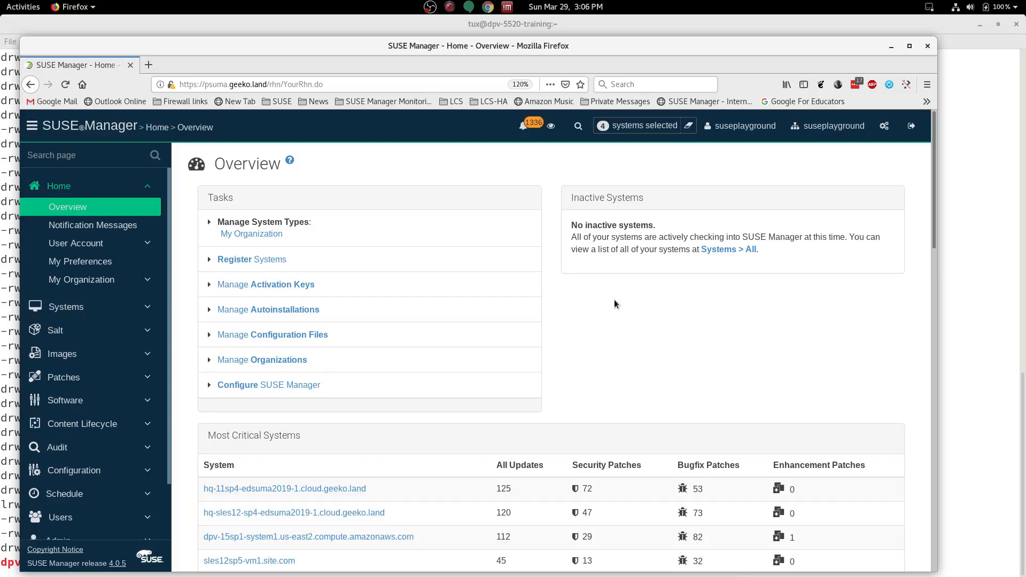
# Step: Maximize the Firefox window and toggle full-screen mode on and off
pyautogui.click(909, 46)
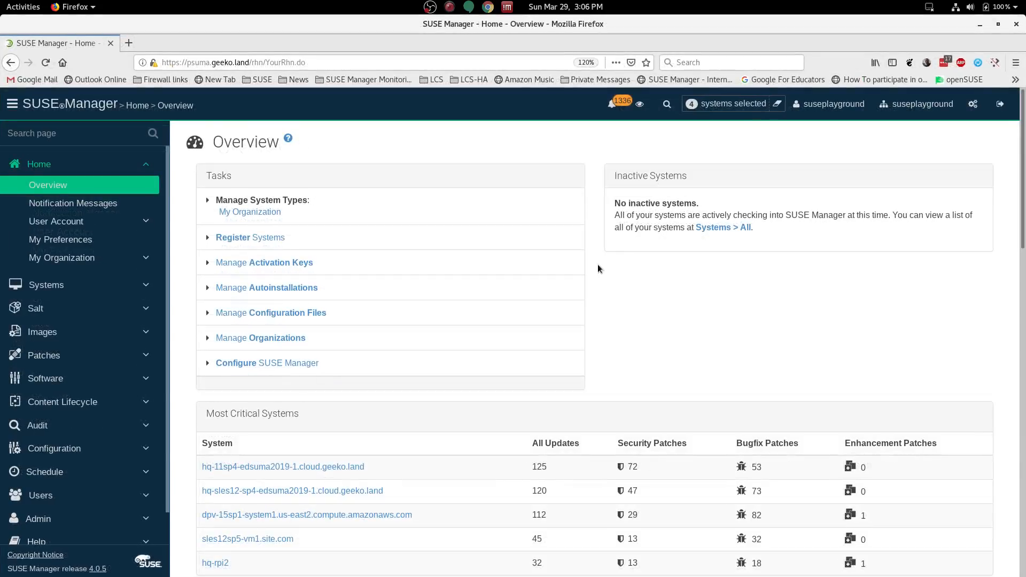
pyautogui.press('F11')
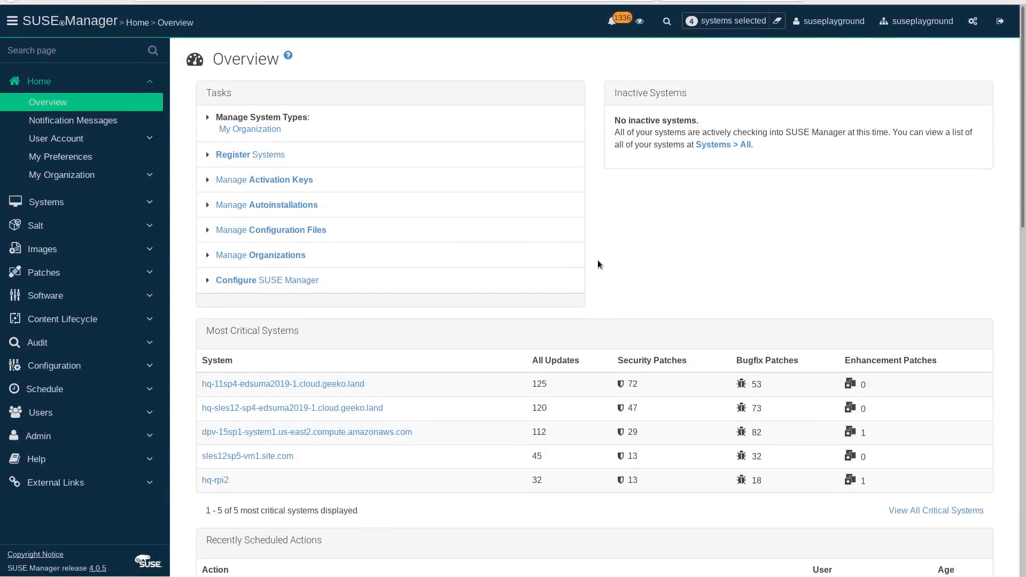
pyautogui.press('F11')
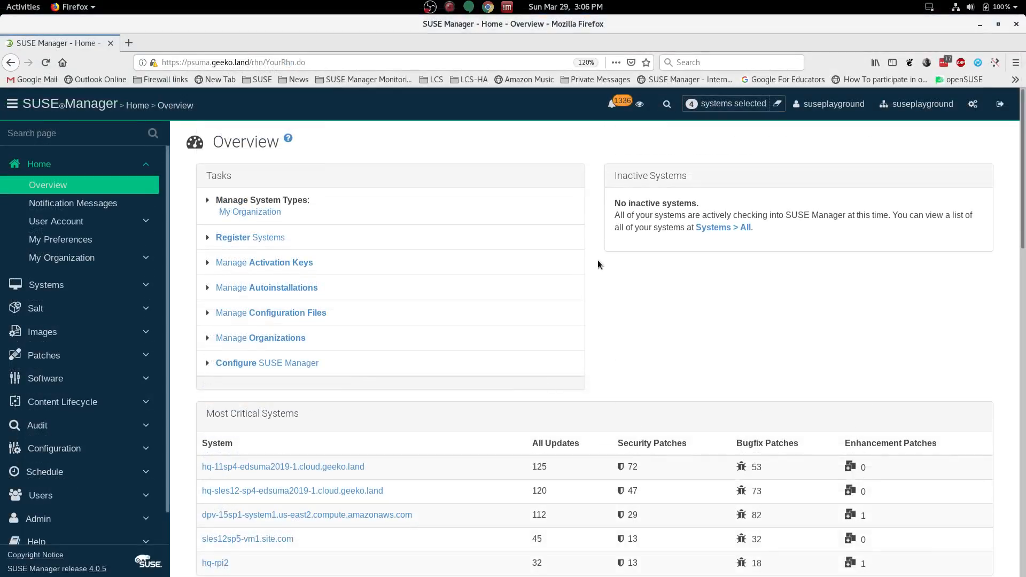
# Step: Switch back to OBS and stop the recording
pyautogui.moveTo(426, 570)
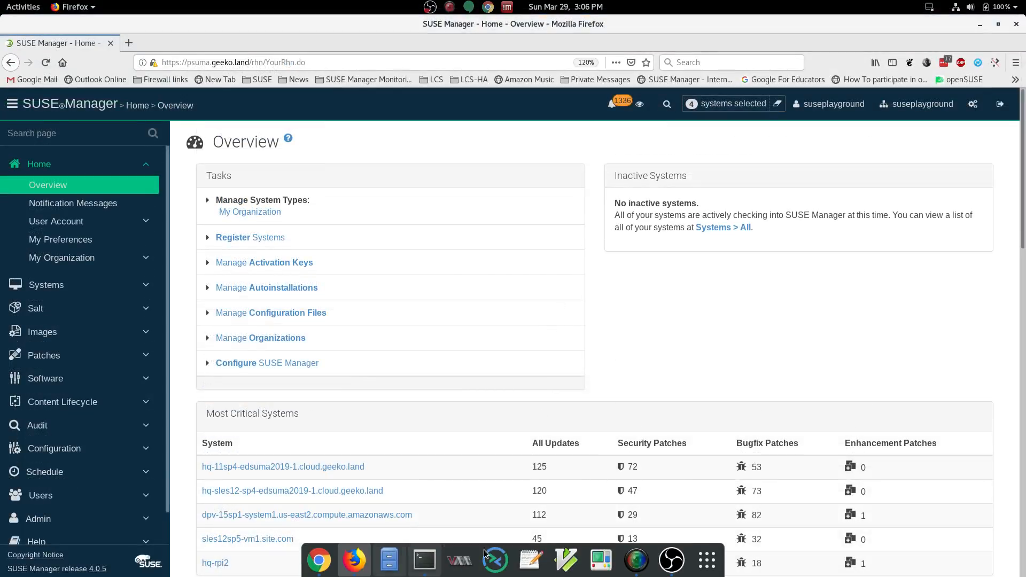
pyautogui.click(670, 561)
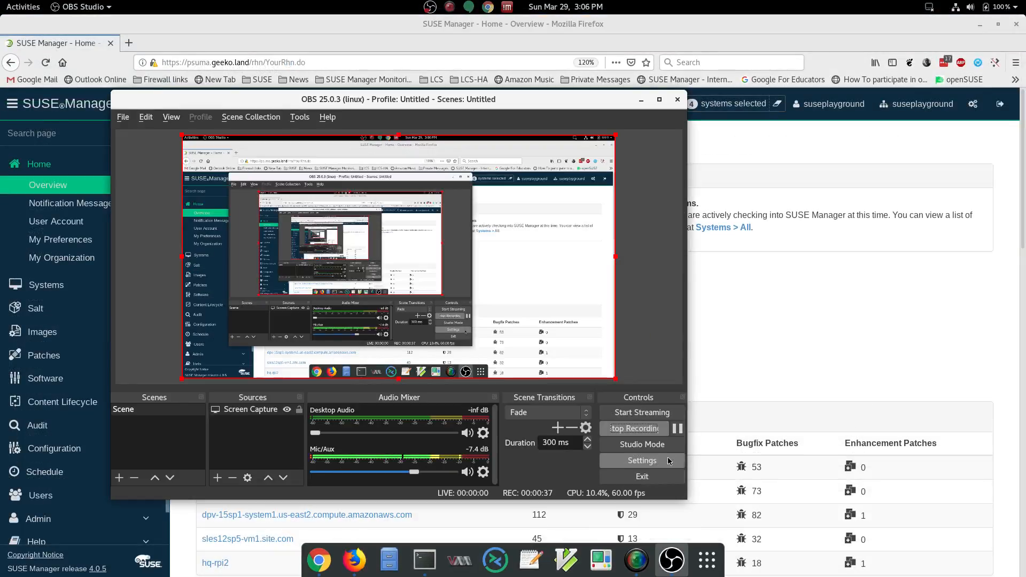
pyautogui.click(639, 428)
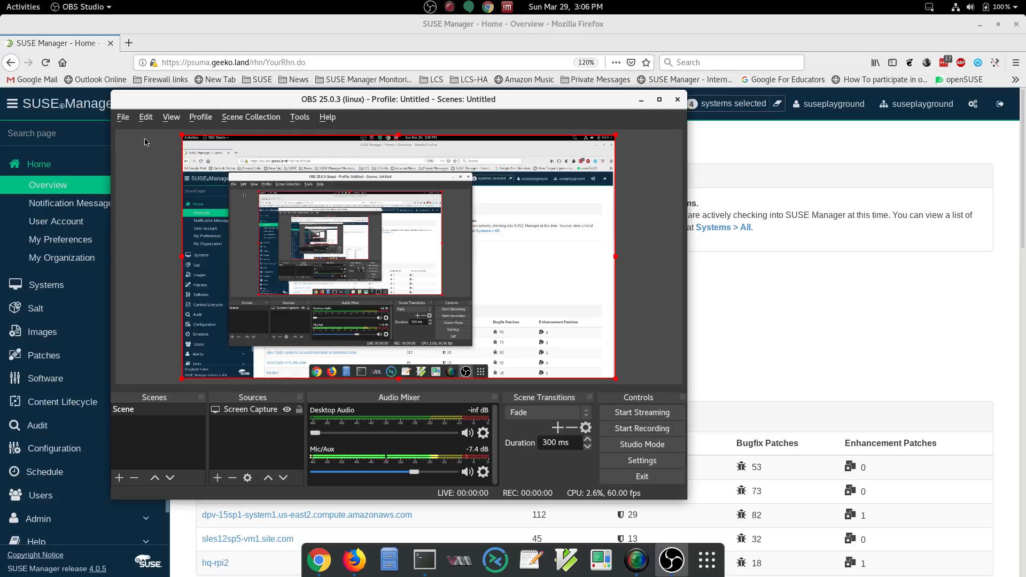
# Step: Open the recordings folder, rename the newest recording to susecon2020-demo-test.mkv, and close the file manager
pyautogui.click(119, 118)
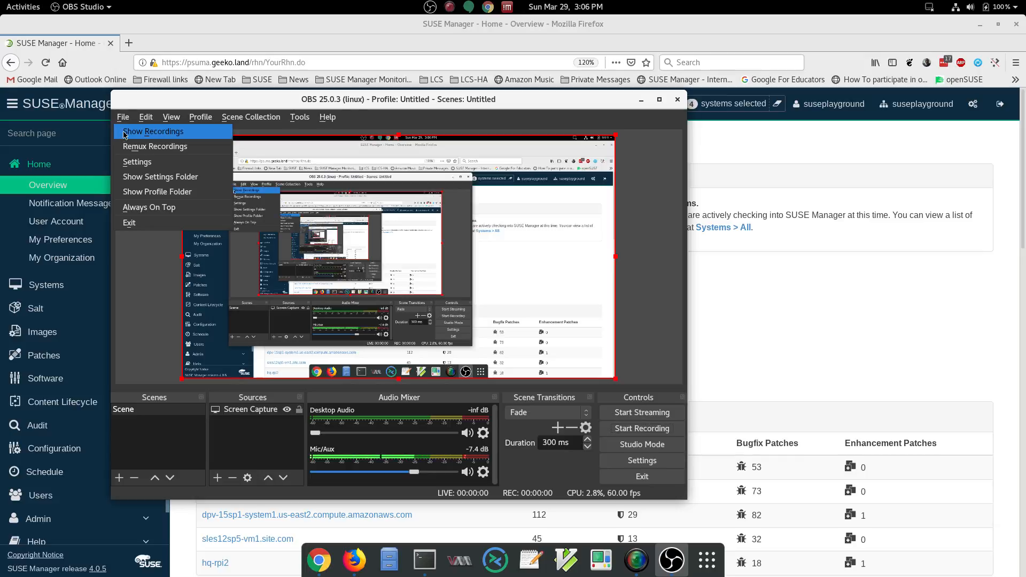
pyautogui.click(124, 133)
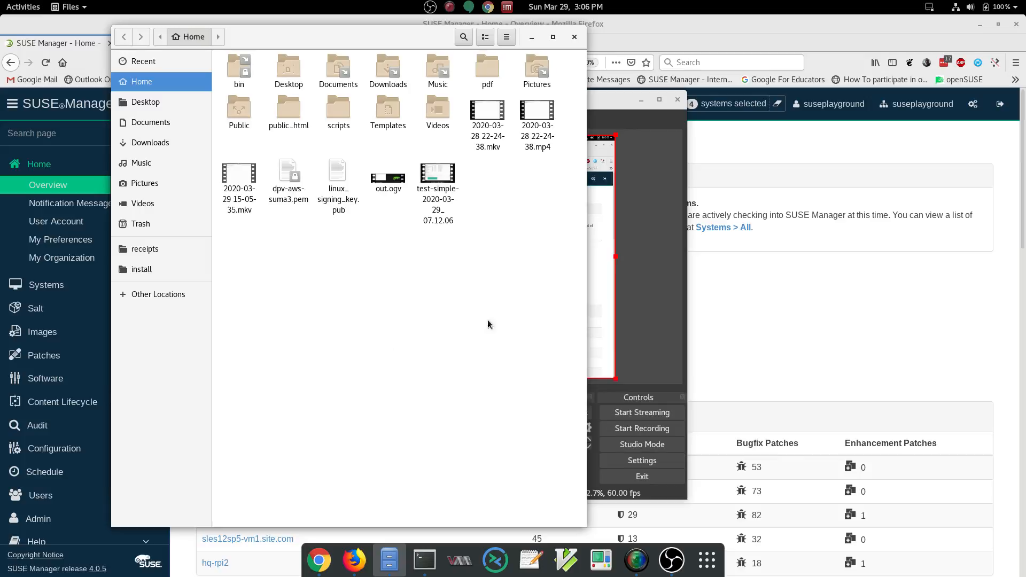
pyautogui.click(244, 179)
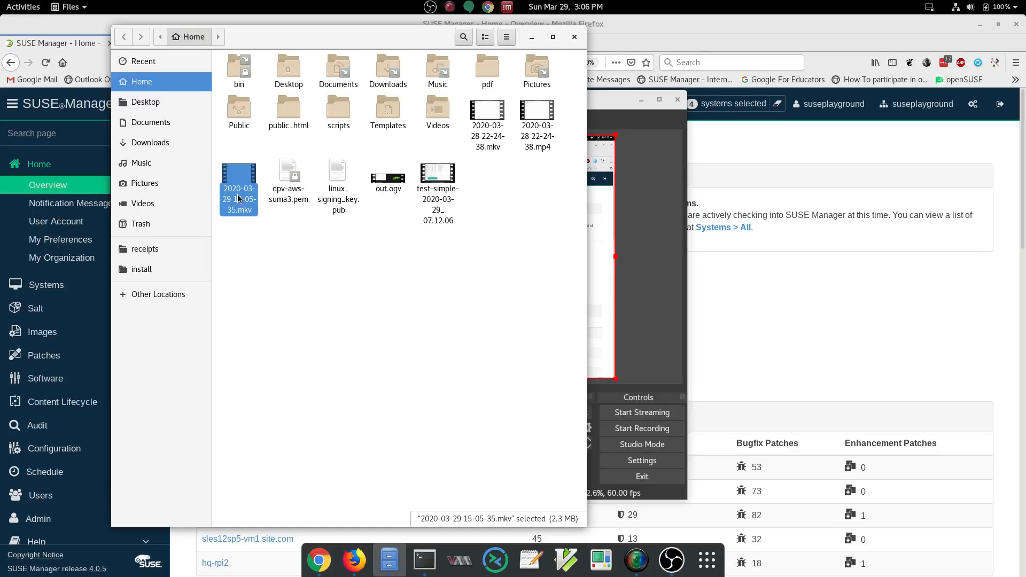
pyautogui.rightClick(239, 198)
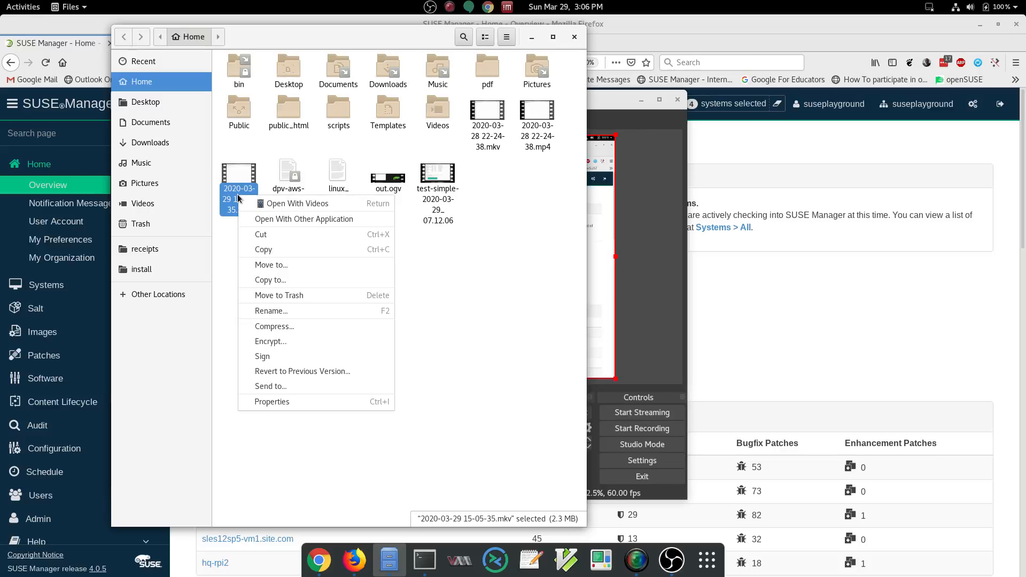
pyautogui.click(270, 311)
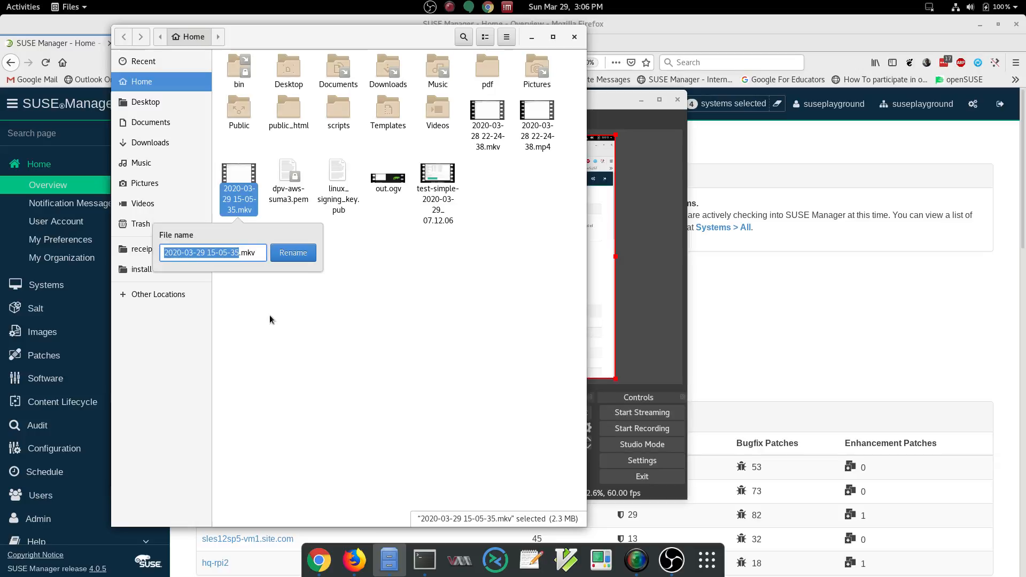
pyautogui.write('susecon2020')
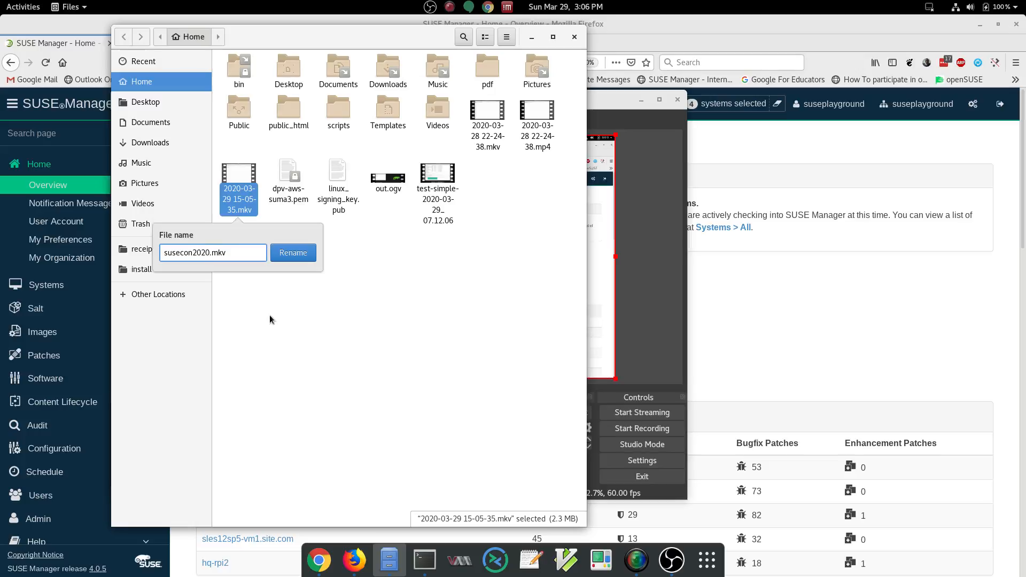
pyautogui.write('-demo-test')
pyautogui.click(296, 255)
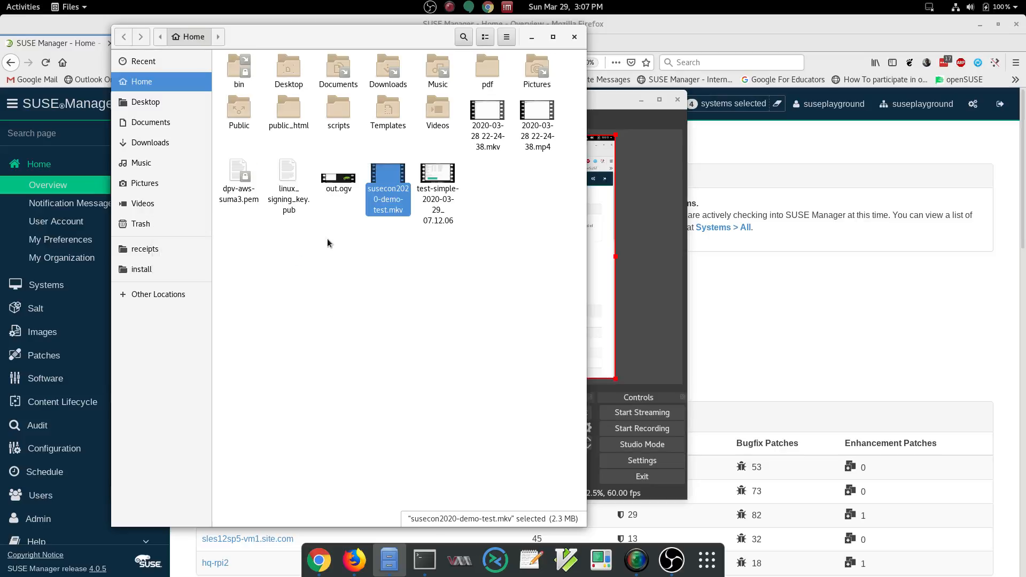
pyautogui.click(573, 38)
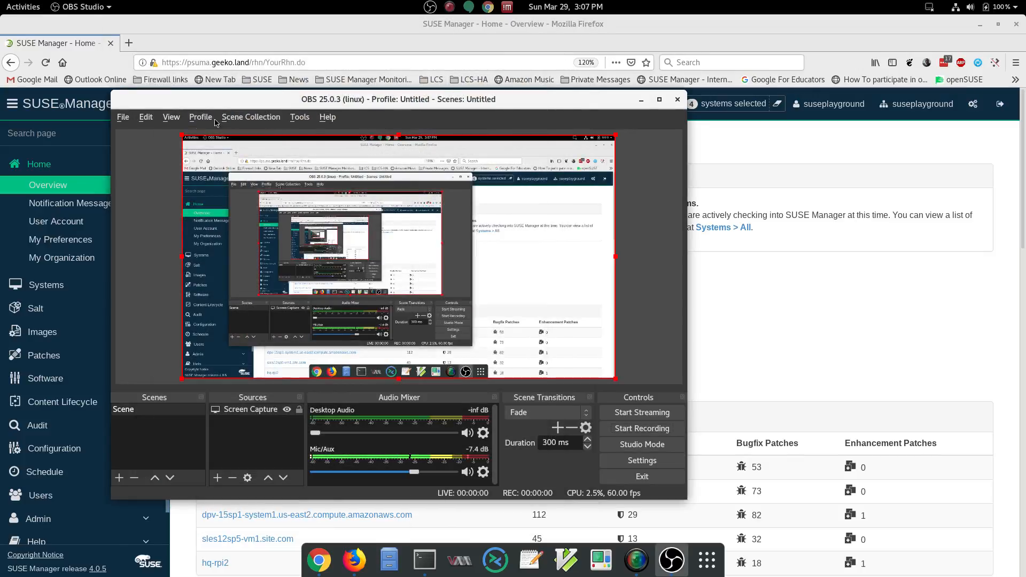
# Step: Remux susecon2020-demo-test.mkv from the home folder into an MP4 file
pyautogui.click(123, 117)
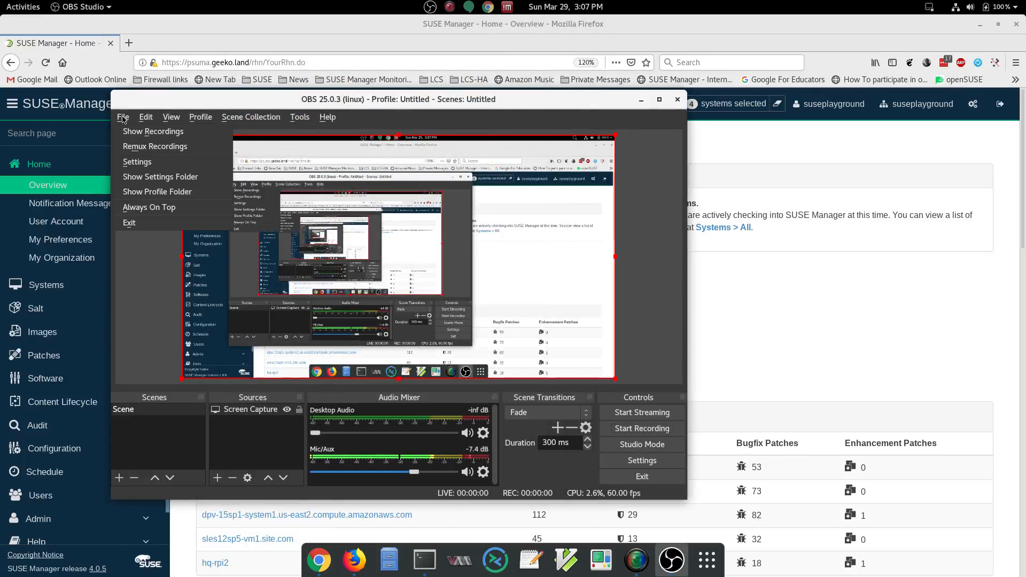
pyautogui.click(132, 152)
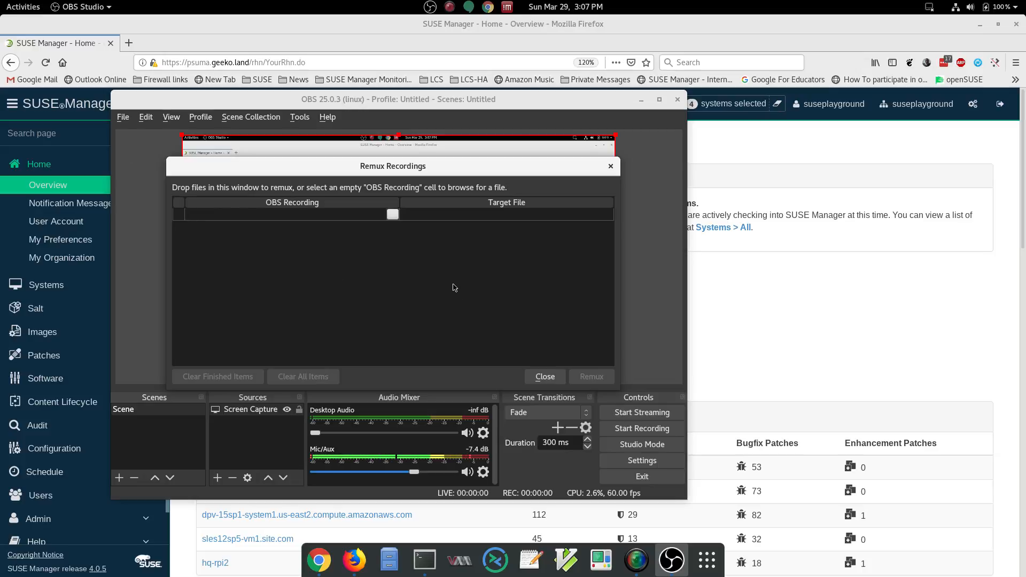
pyautogui.click(393, 214)
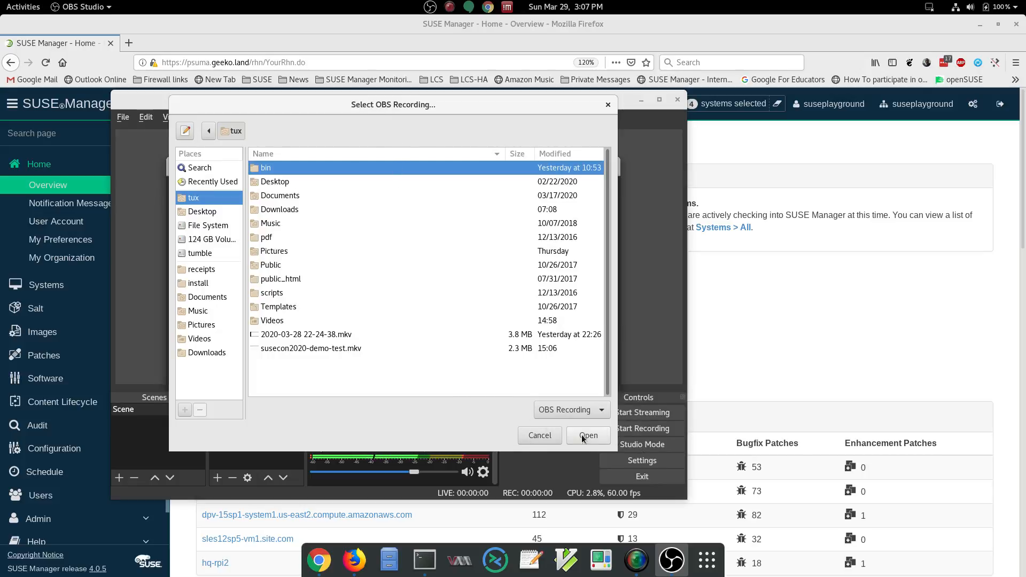
pyautogui.click(540, 436)
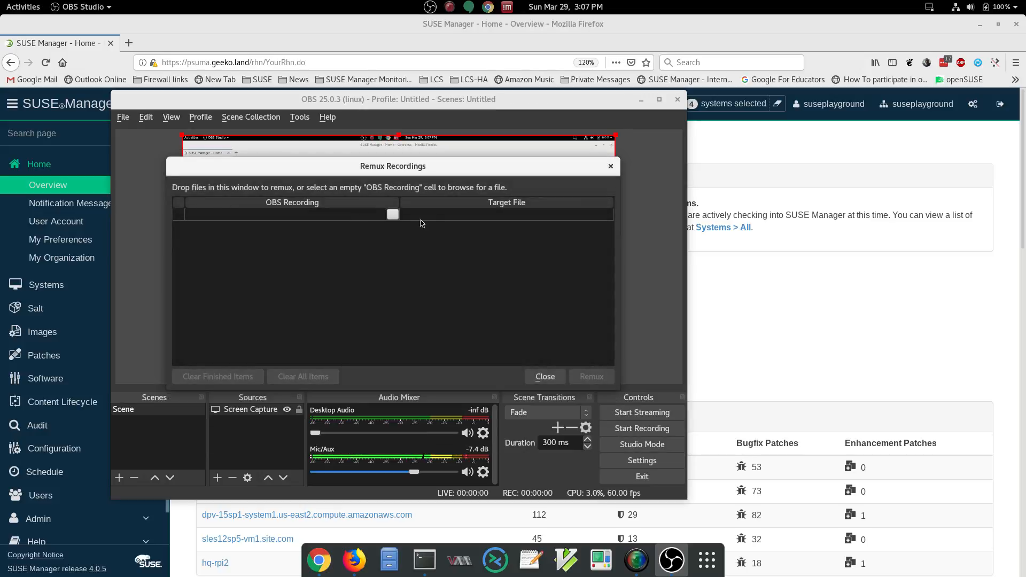
pyautogui.click(392, 215)
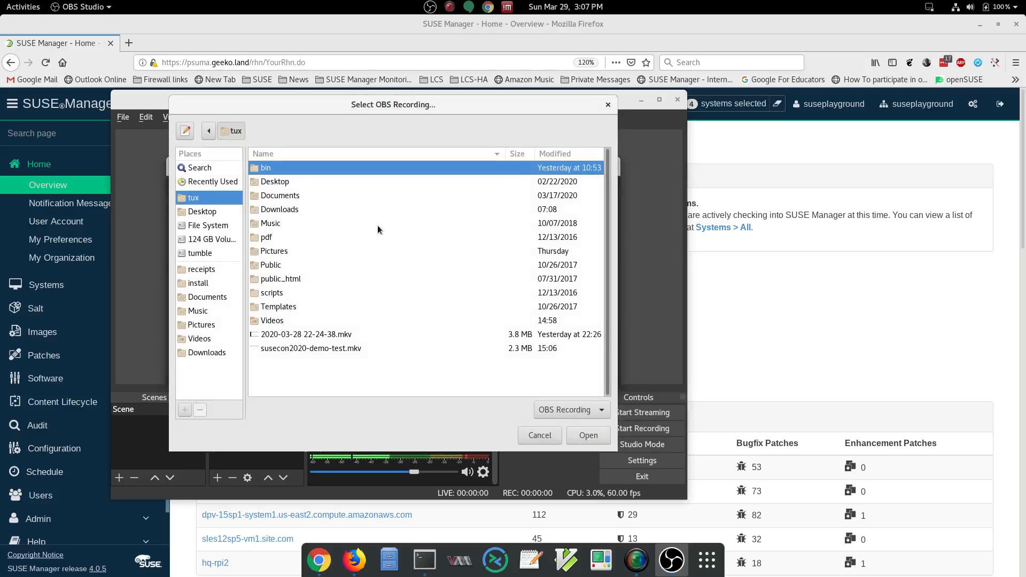
pyautogui.click(288, 348)
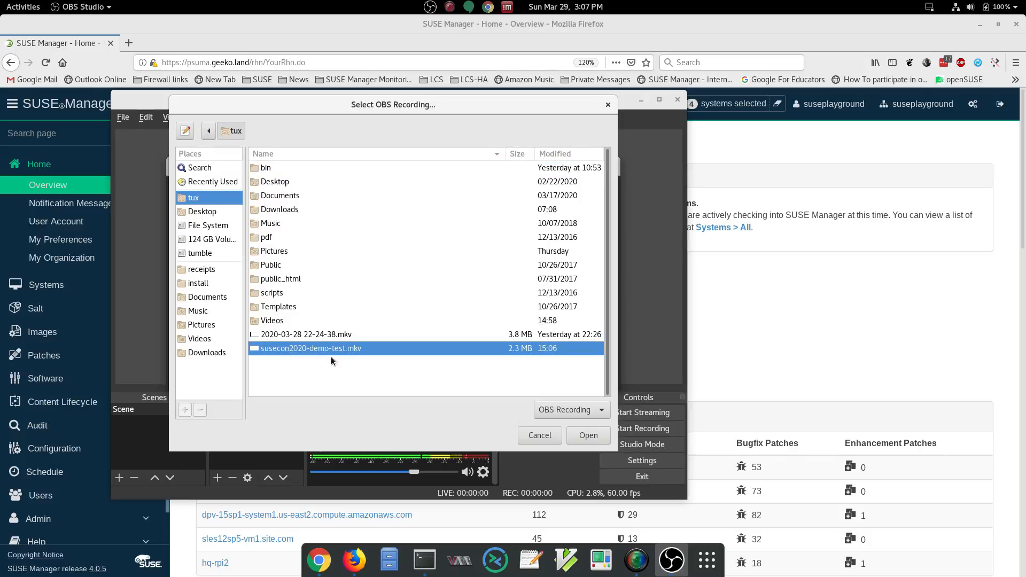
pyautogui.click(582, 433)
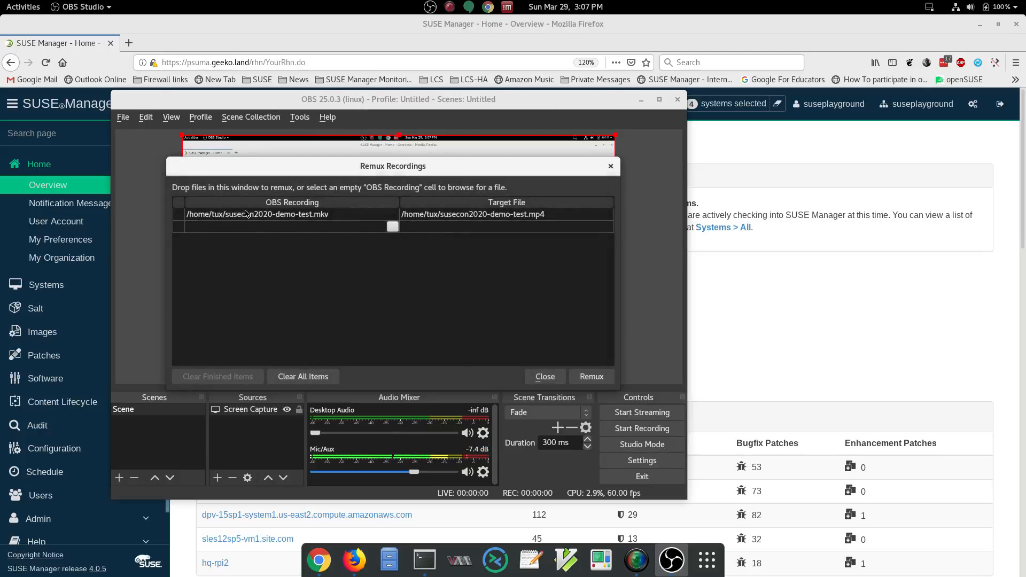
pyautogui.click(229, 226)
pyautogui.click(593, 377)
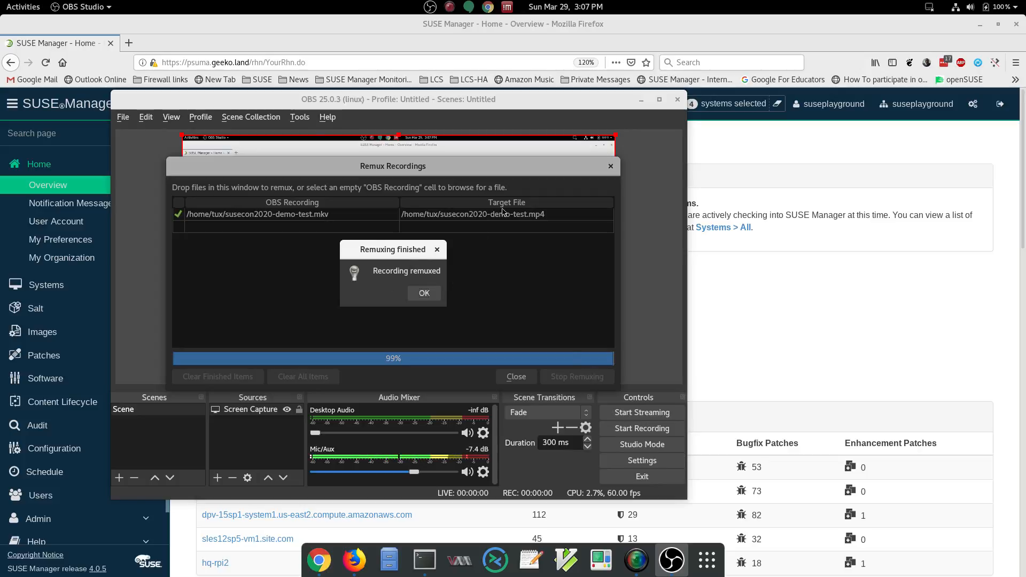
# Step: Dismiss the remux confirmation, close the Remux Recordings dialog, and exit OBS Studio
pyautogui.click(424, 294)
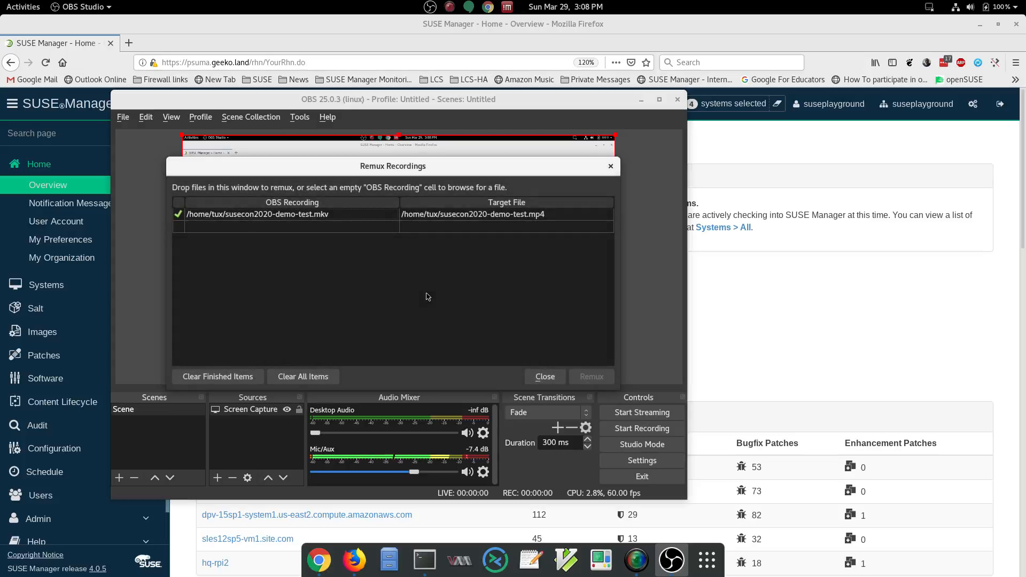
pyautogui.click(544, 380)
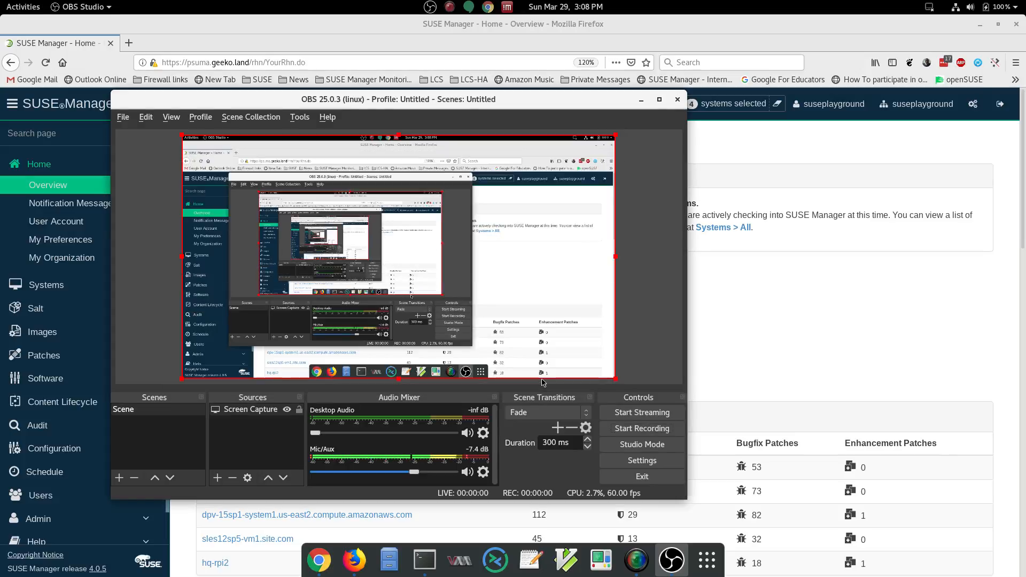
pyautogui.click(124, 117)
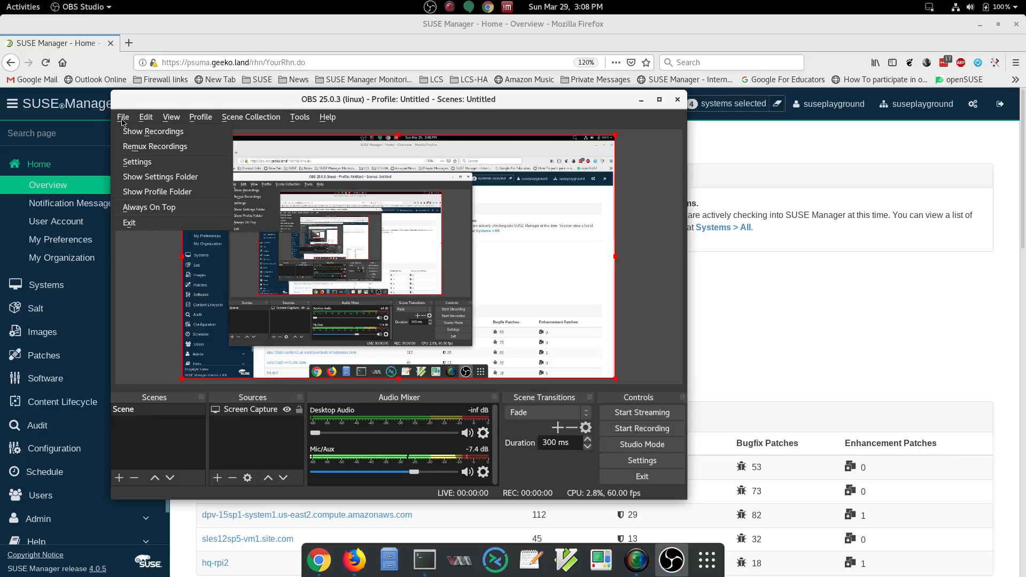
pyautogui.click(133, 222)
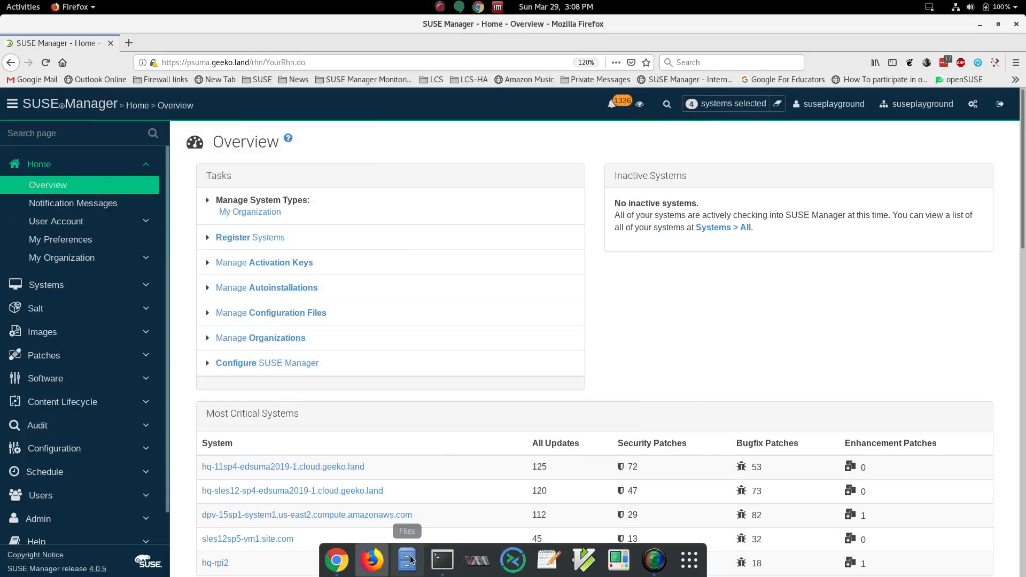
# Step: Open susecon2020-demo-test.mp4 from the home folder in VLC media player to check it, then close VLC
pyautogui.click(408, 559)
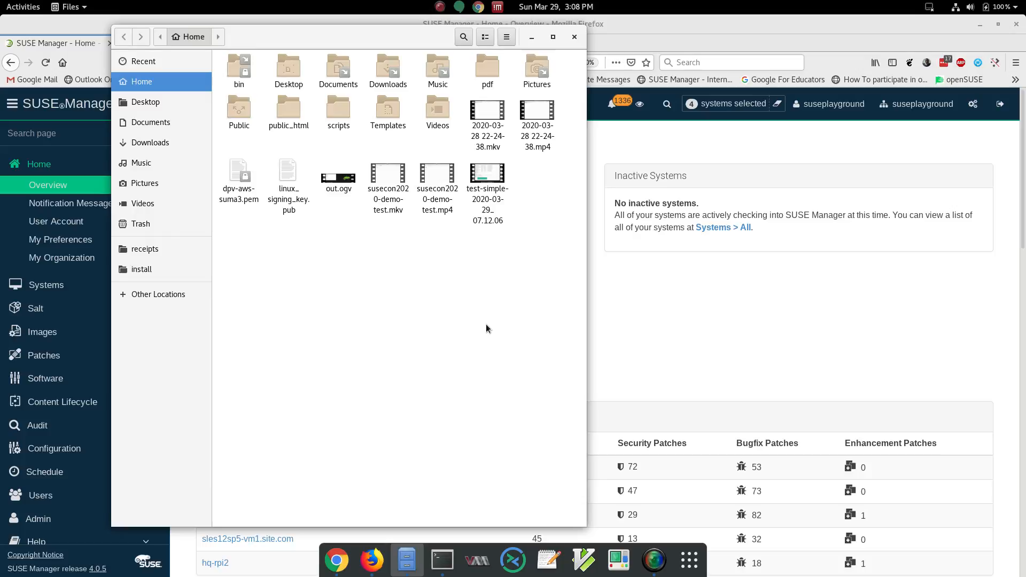
pyautogui.click(436, 175)
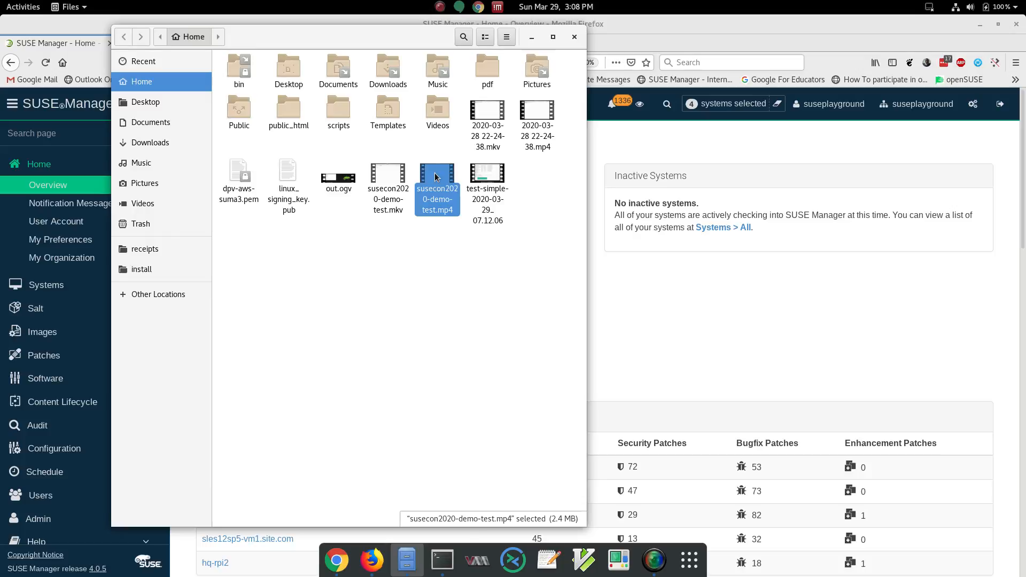
pyautogui.rightClick(435, 177)
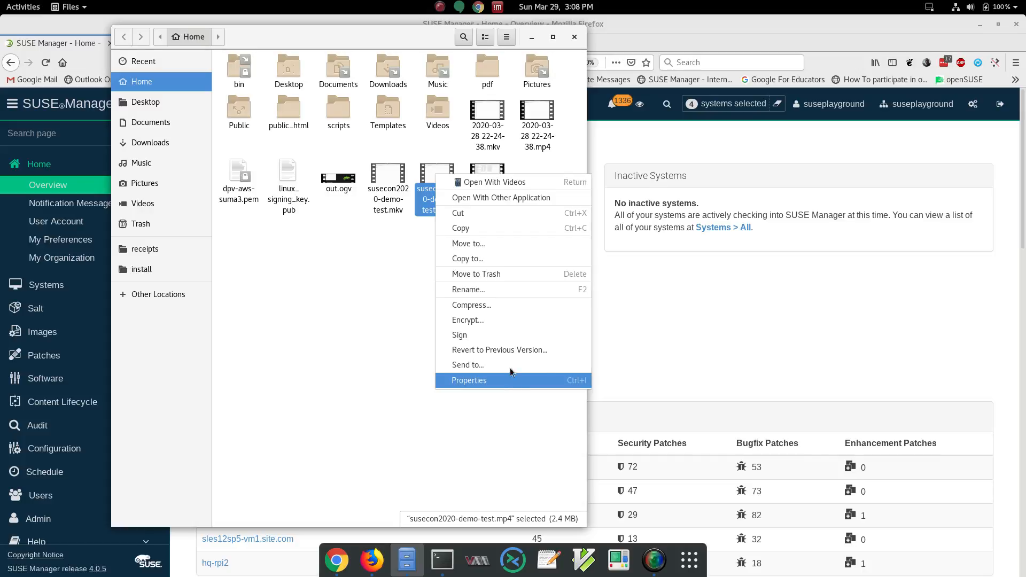
pyautogui.click(523, 195)
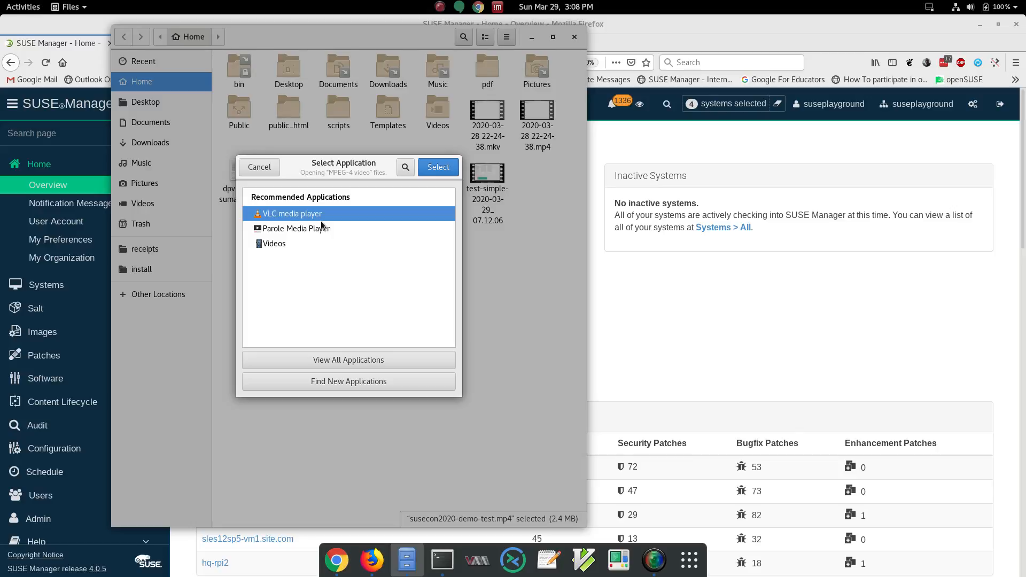
pyautogui.click(439, 168)
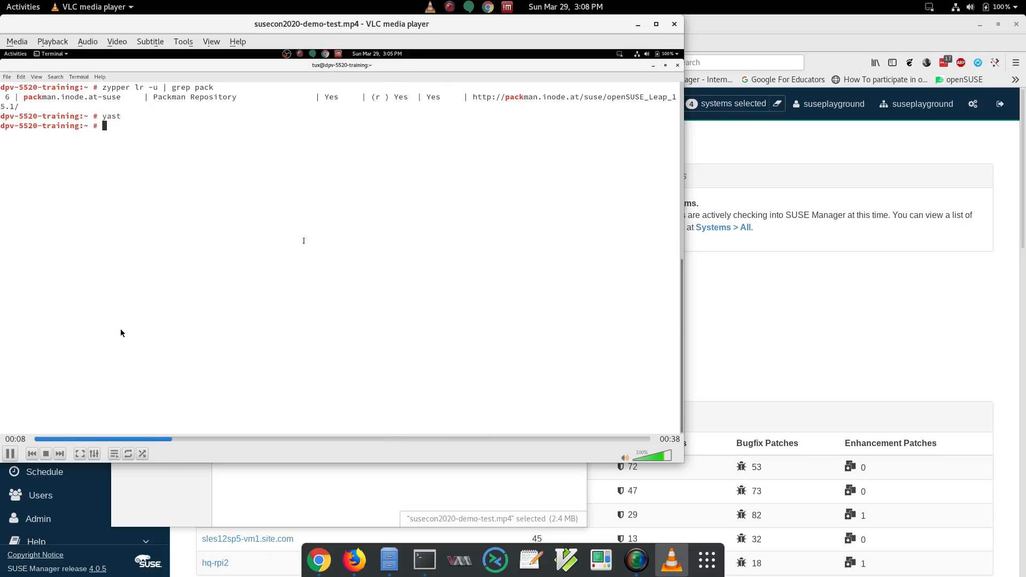
pyautogui.click(673, 25)
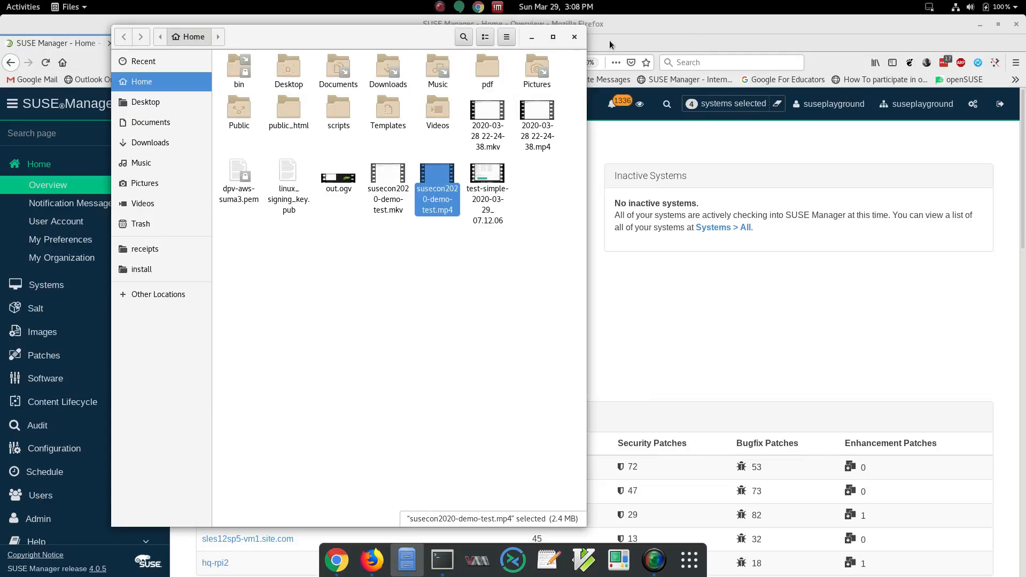
# Step: Open Outlook Online in a new Firefox tab
pyautogui.moveTo(295, 43); pyautogui.dragTo(402, 68)
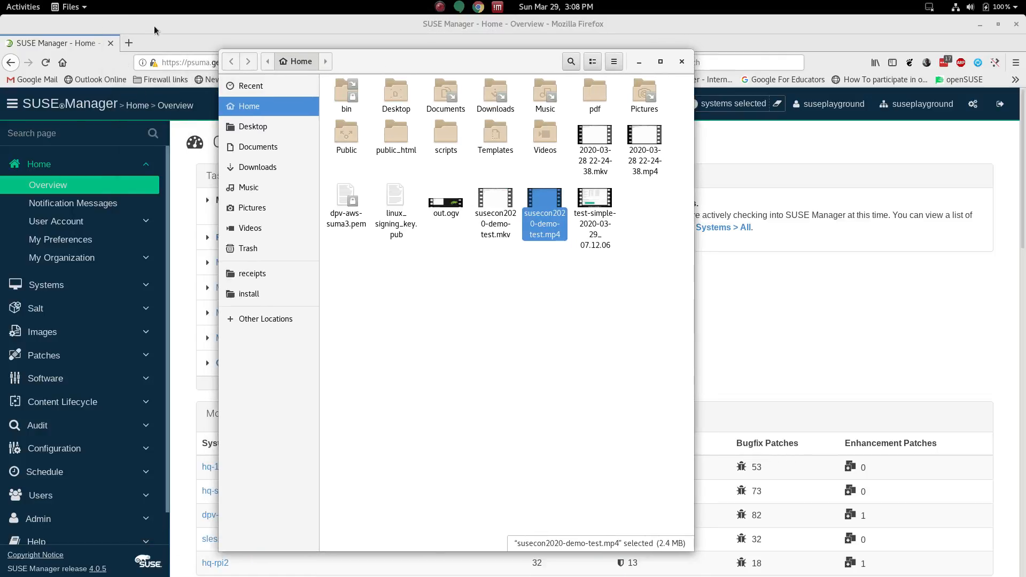
pyautogui.click(136, 44)
pyautogui.click(128, 43)
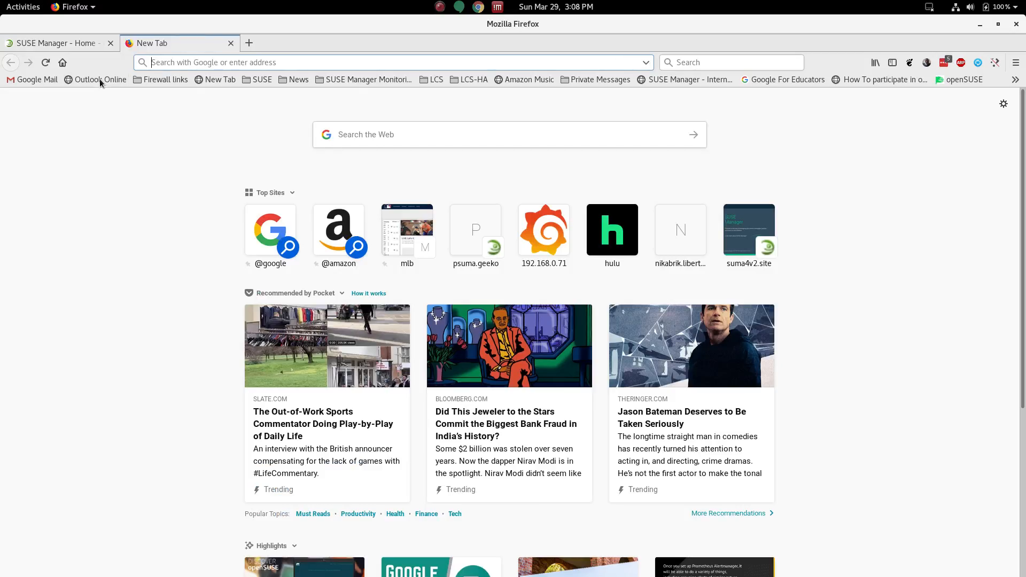
pyautogui.click(99, 79)
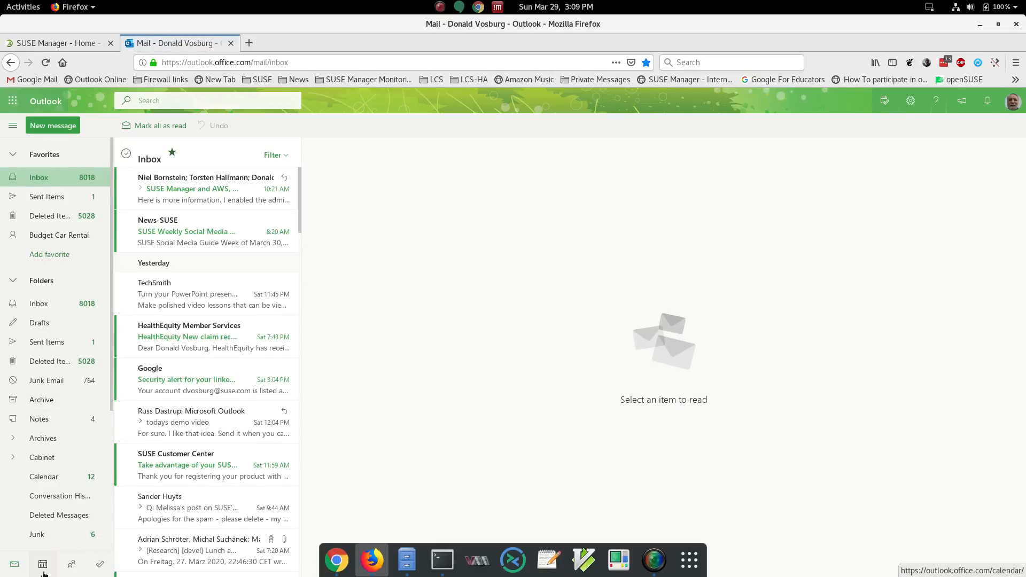
# Step: Navigate from Outlook to OneDrive and open the SUSECon2020 folder in My files
pyautogui.click(43, 566)
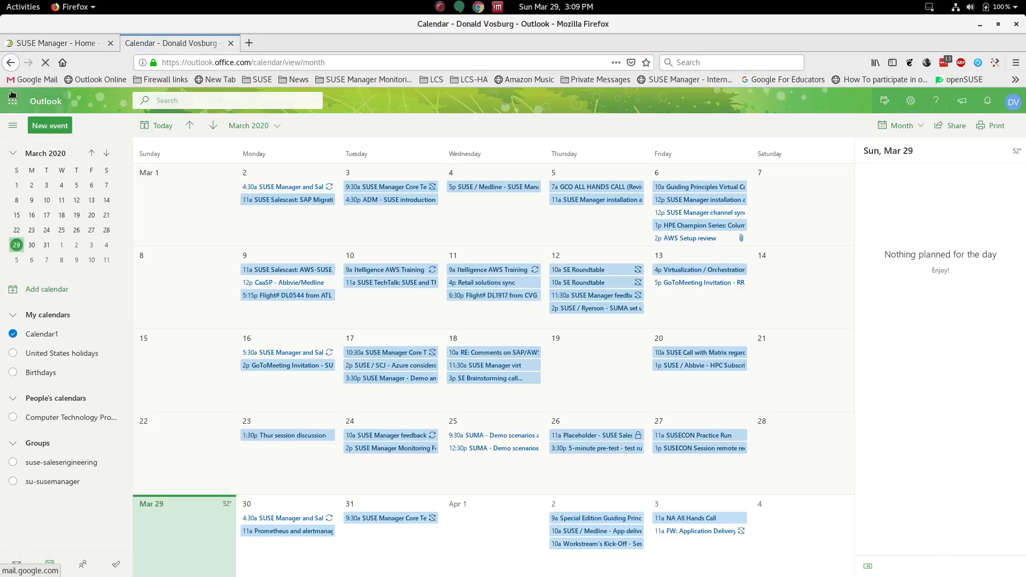
pyautogui.click(11, 99)
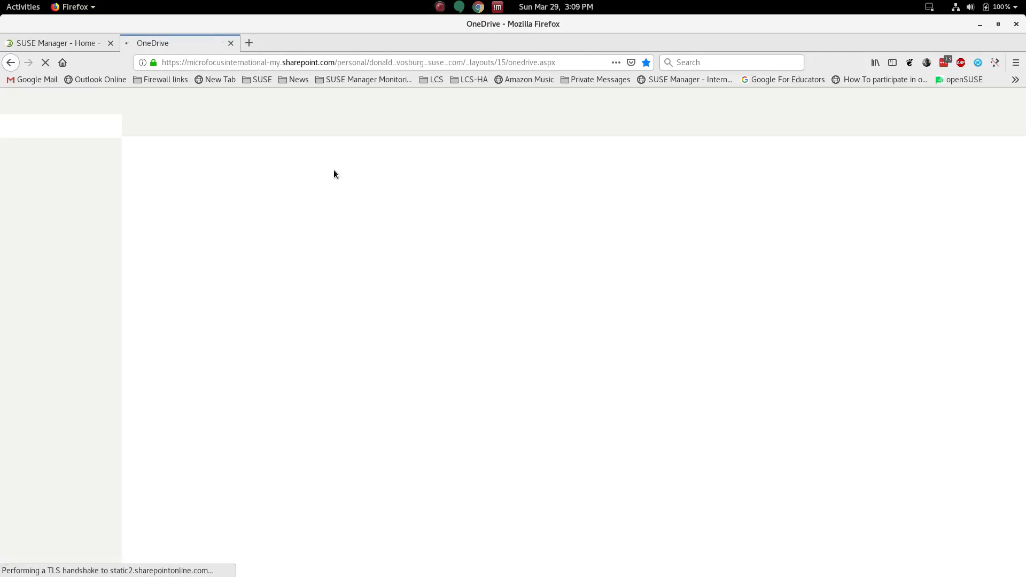
pyautogui.scroll(-3, 283, 374)
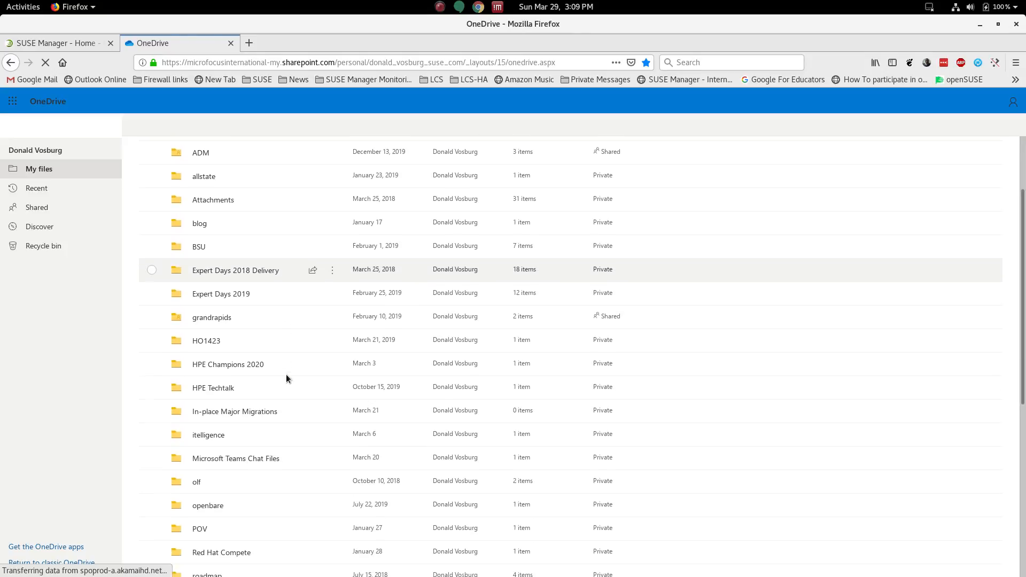
pyautogui.scroll(-10, 335, 427)
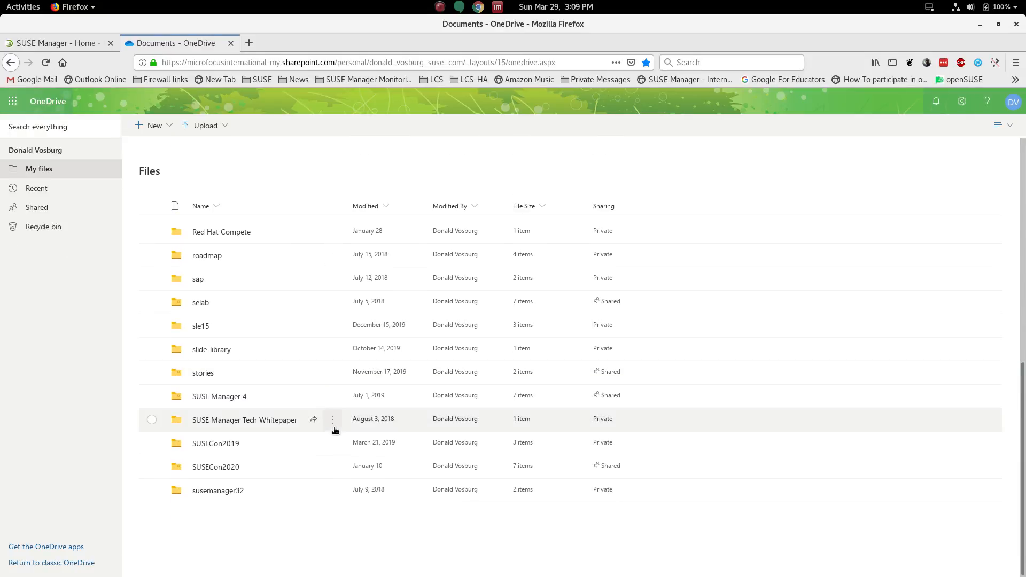
pyautogui.click(236, 468)
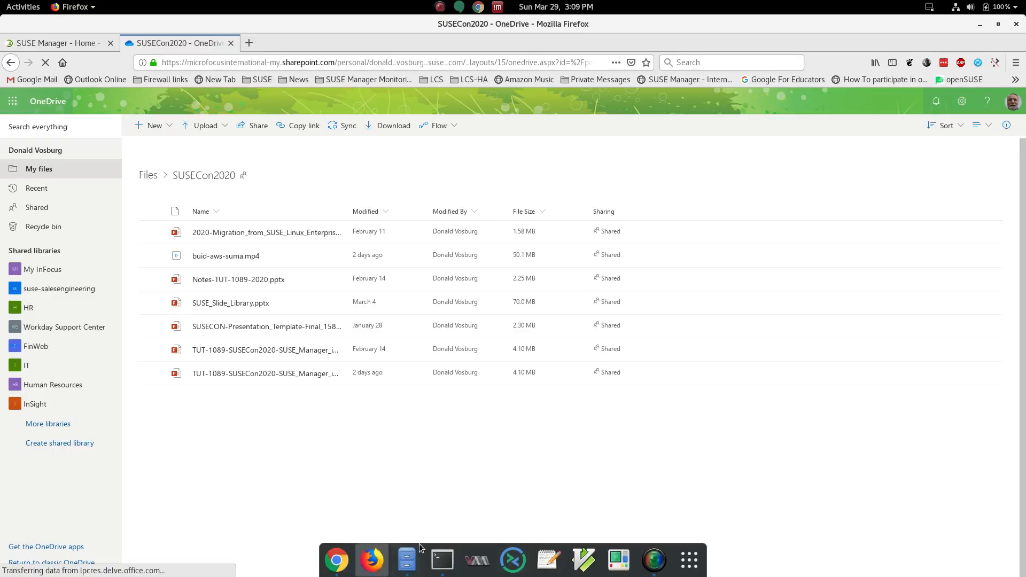
# Step: Upload susecon2020-demo-test.mp4 from the home folder into the OneDrive SUSECon2020 folder
pyautogui.click(407, 561)
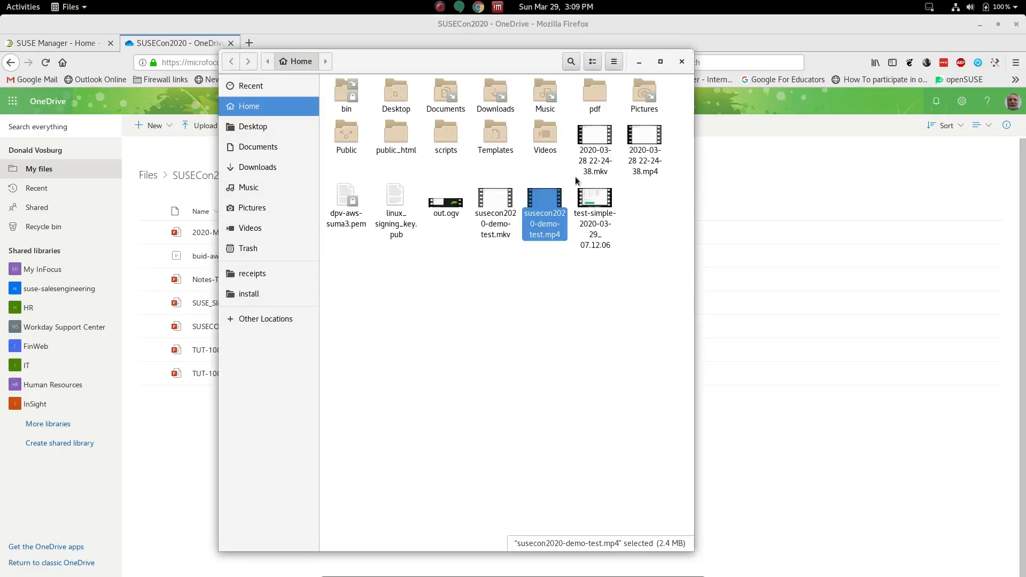
pyautogui.moveTo(549, 209); pyautogui.dragTo(800, 476)
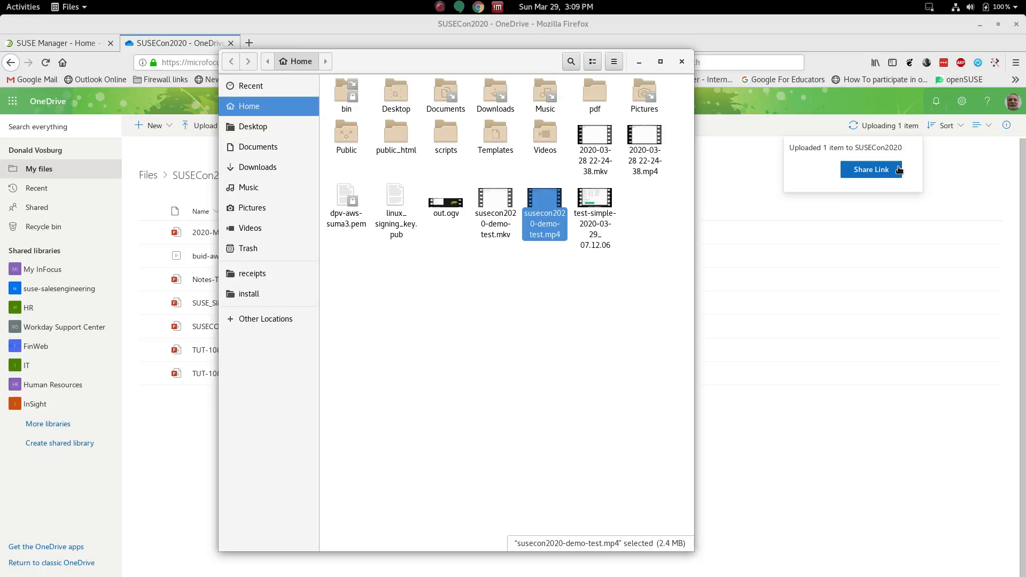
# Step: Start sharing the uploaded susecon2020-demo-test.mp4 from OneDrive
pyautogui.click(862, 171)
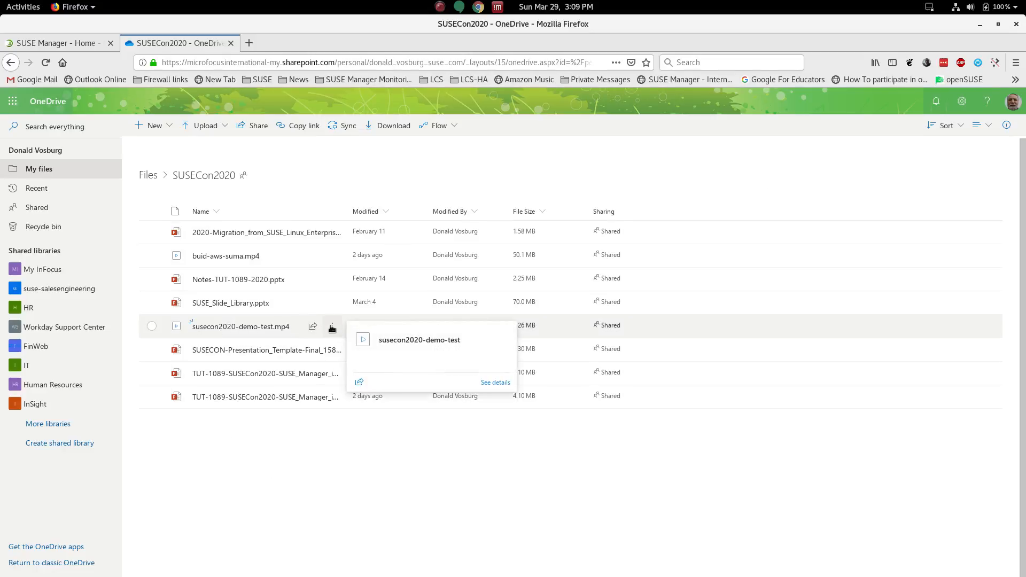
pyautogui.click(332, 327)
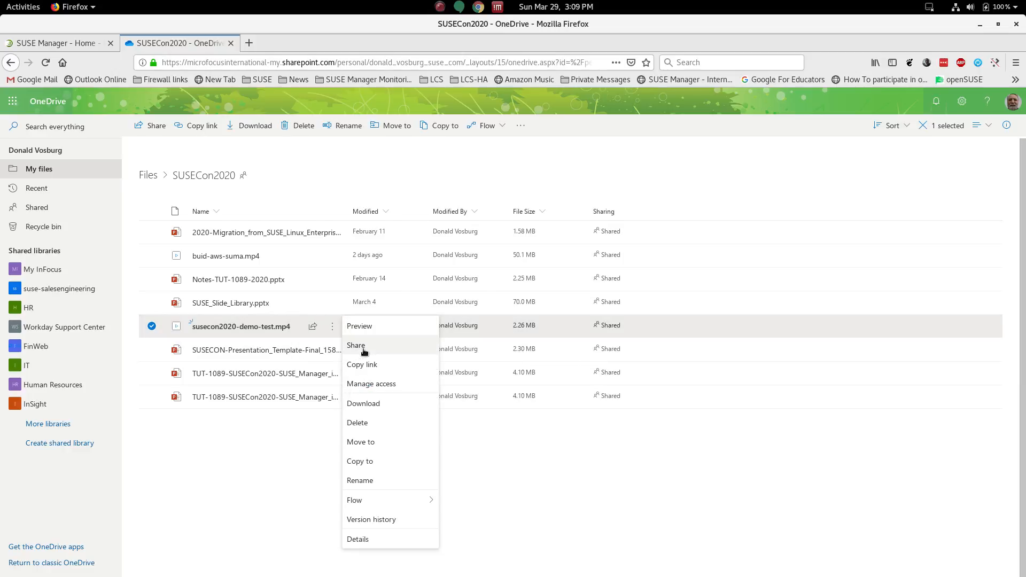
pyautogui.click(364, 352)
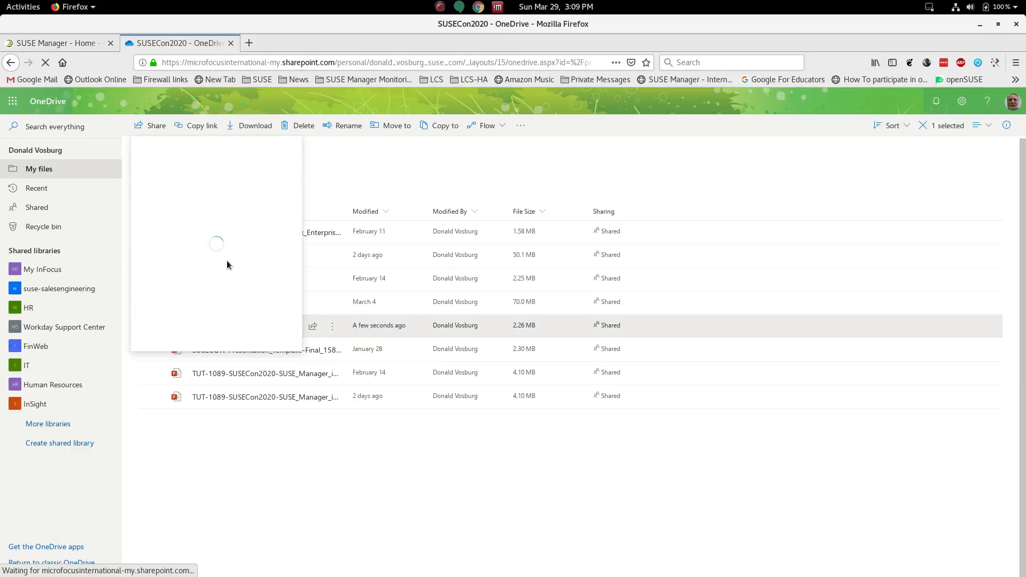